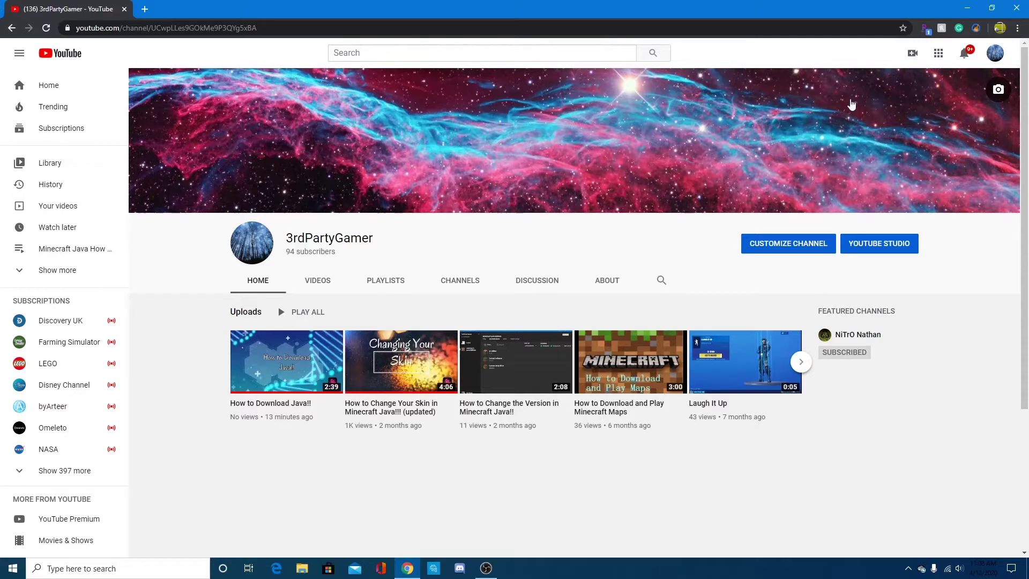
Open the Video details page for the Jul 25, 2019 Minecraft skin video in YouTube Studio.
{"action": "left_click", "coordinate": [992, 57]}
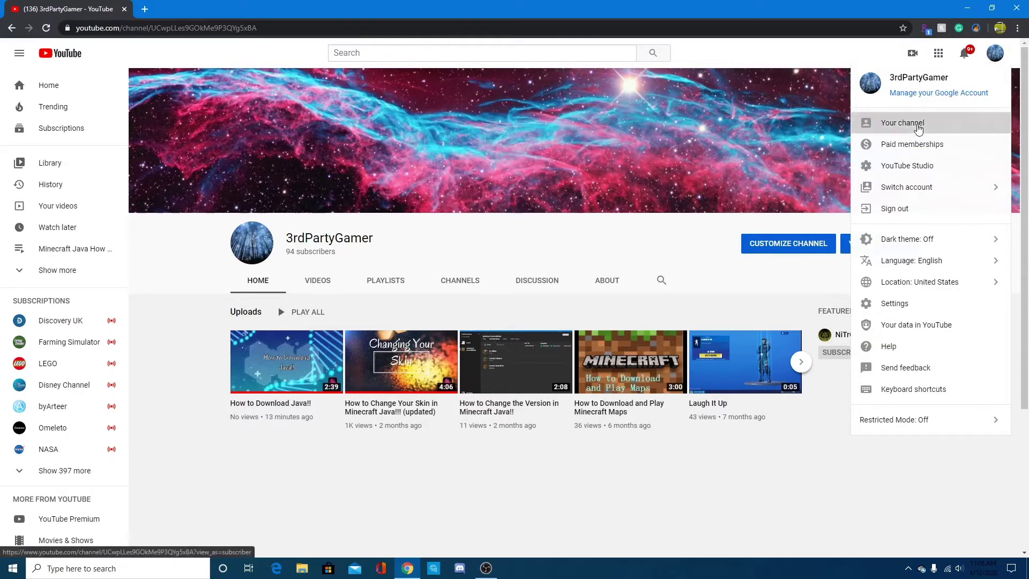
{"action": "left_click", "coordinate": [890, 124]}
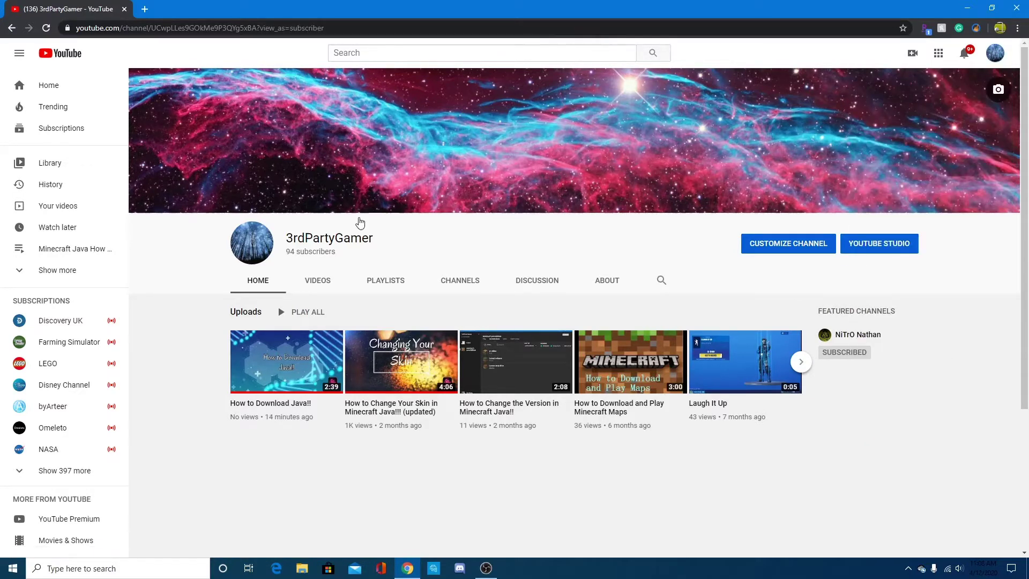
{"action": "left_click", "coordinate": [866, 246]}
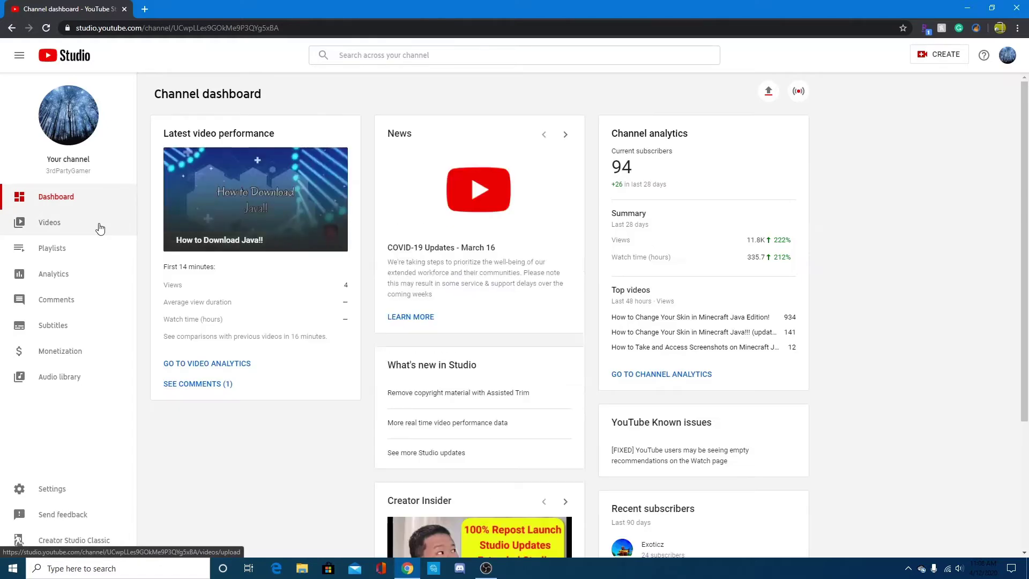
{"action": "left_click", "coordinate": [99, 229]}
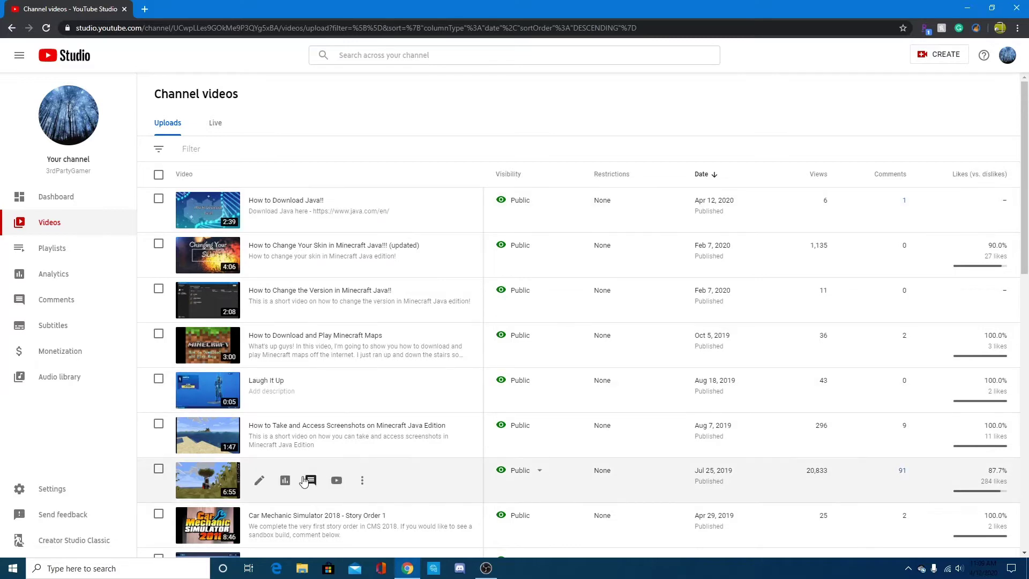
{"action": "left_click", "coordinate": [260, 480]}
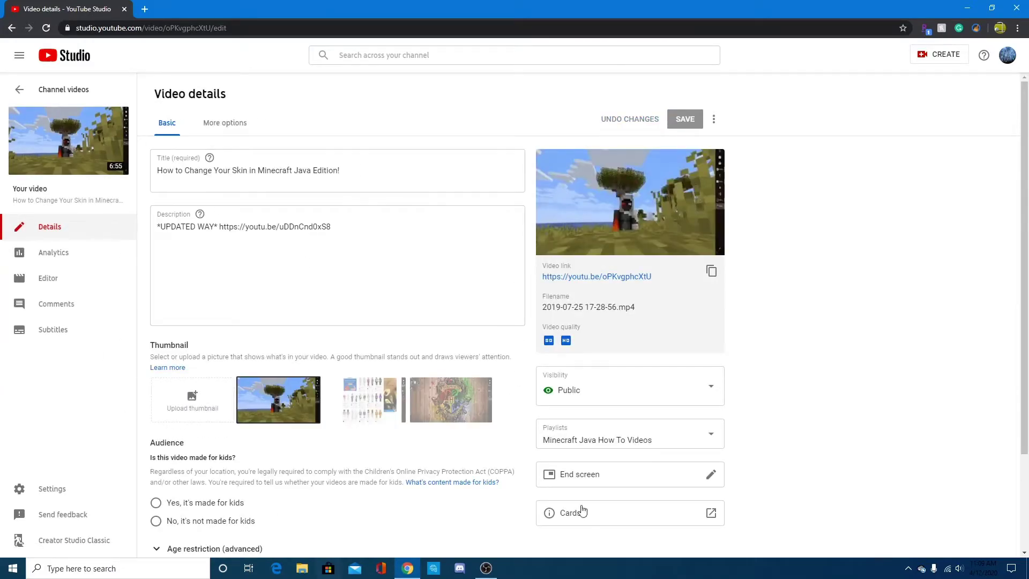
{"action": "mouse_move", "coordinate": [602, 168]}
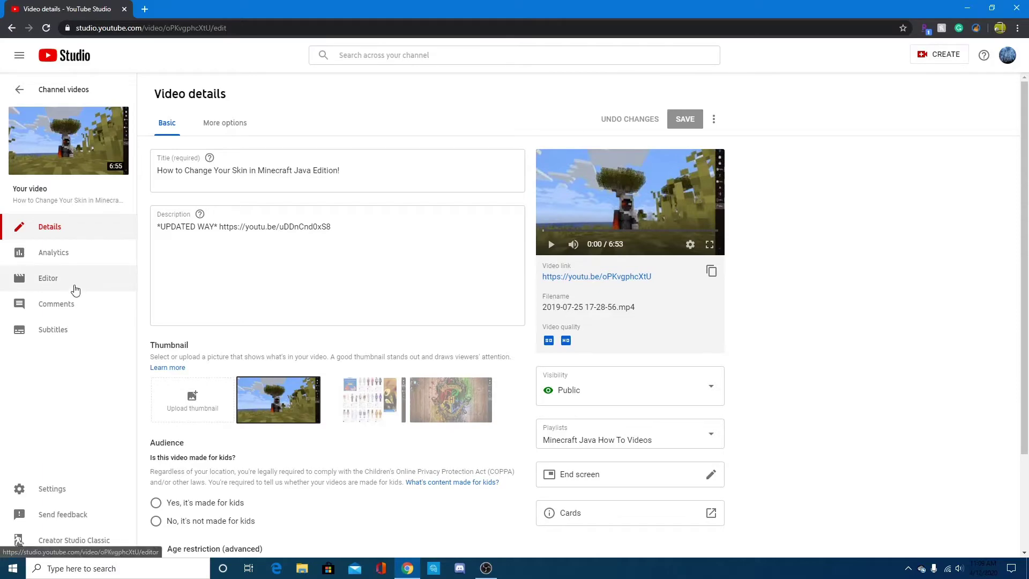
{"action": "left_click", "coordinate": [75, 290]}
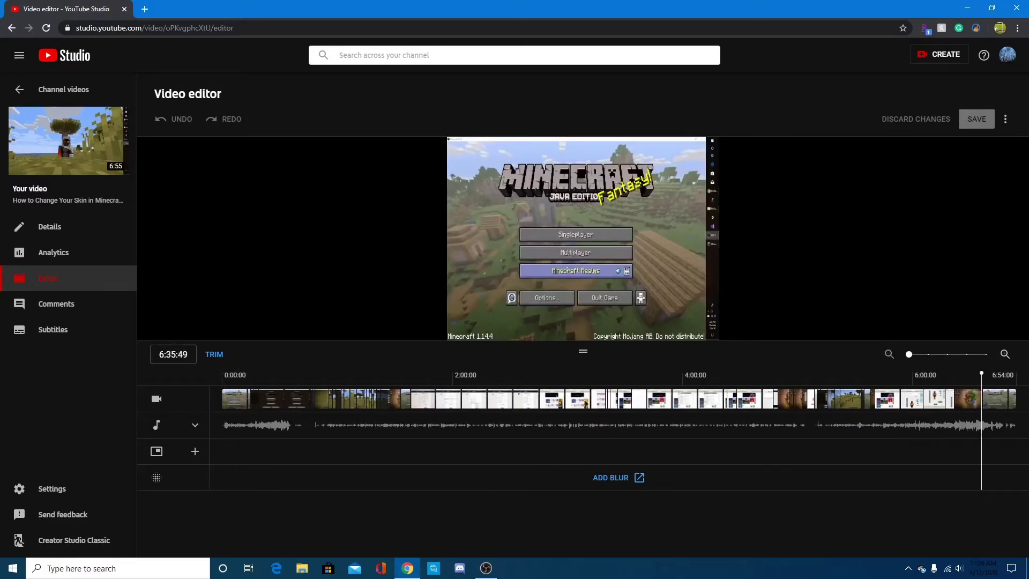
{"action": "left_click", "coordinate": [195, 451]}
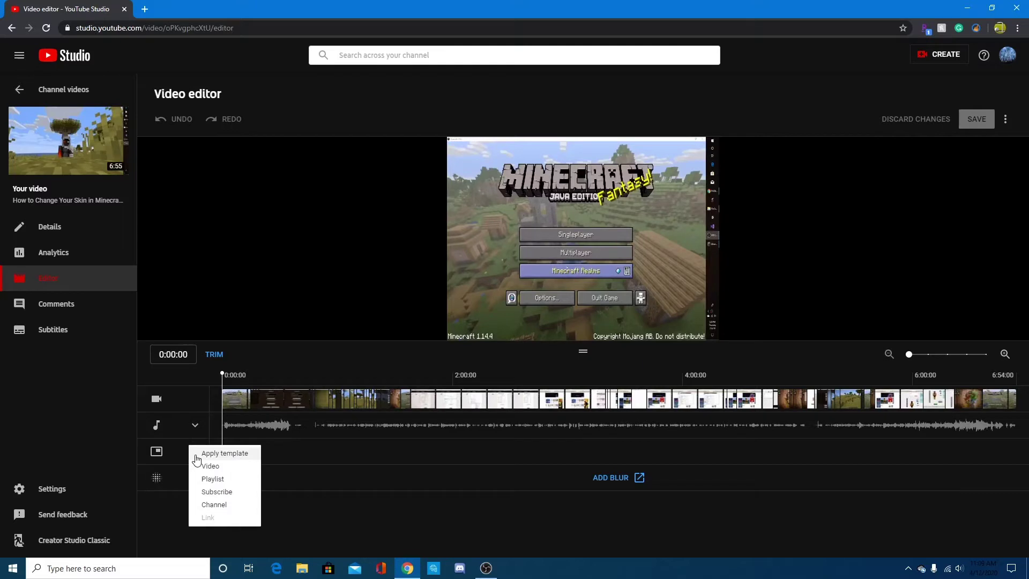
{"action": "left_click", "coordinate": [451, 529]}
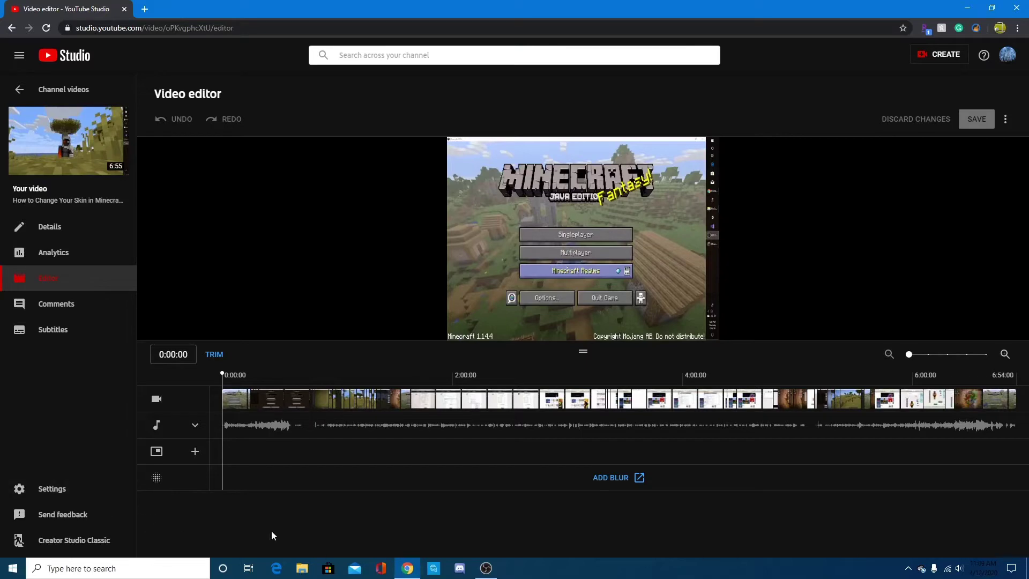
{"action": "left_click", "coordinate": [60, 231]}
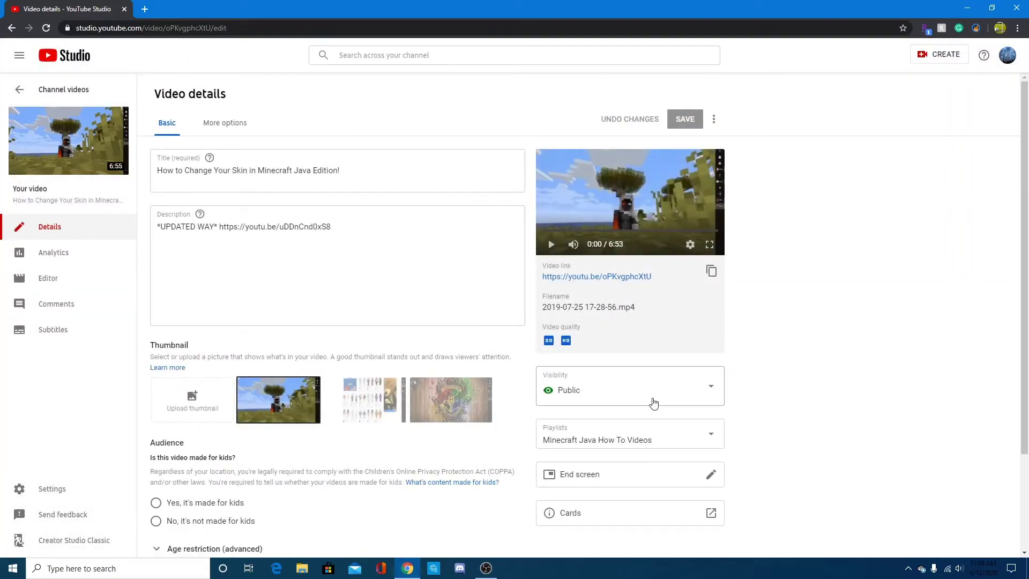
Apply the '1 video, 1 playlist, 1 subscribe' end-screen template and move the subscribe icon to top centre.
{"action": "left_click", "coordinate": [715, 478]}
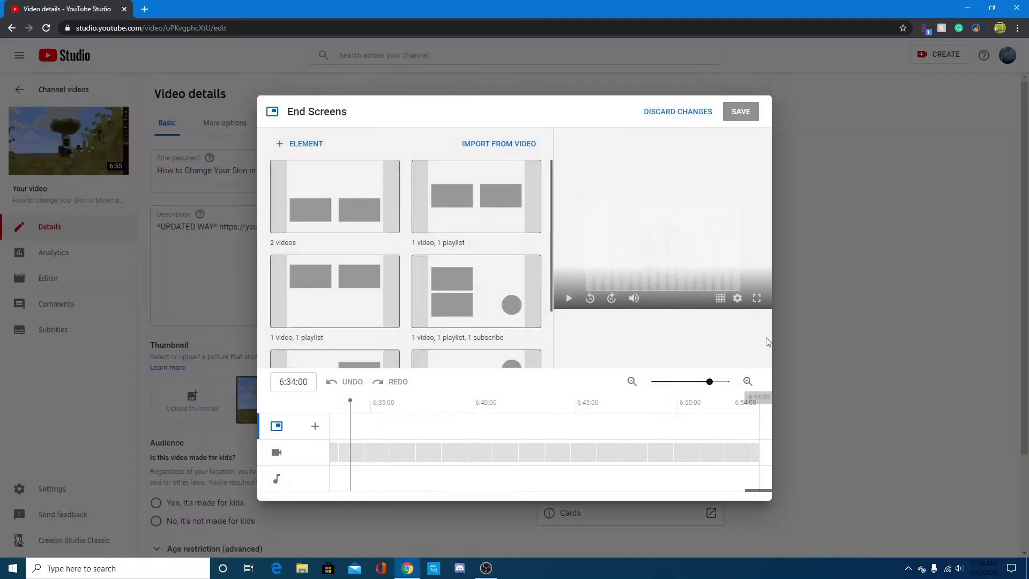
{"action": "scroll", "coordinate": [423, 306], "scroll_direction": "down", "scroll_amount": 2}
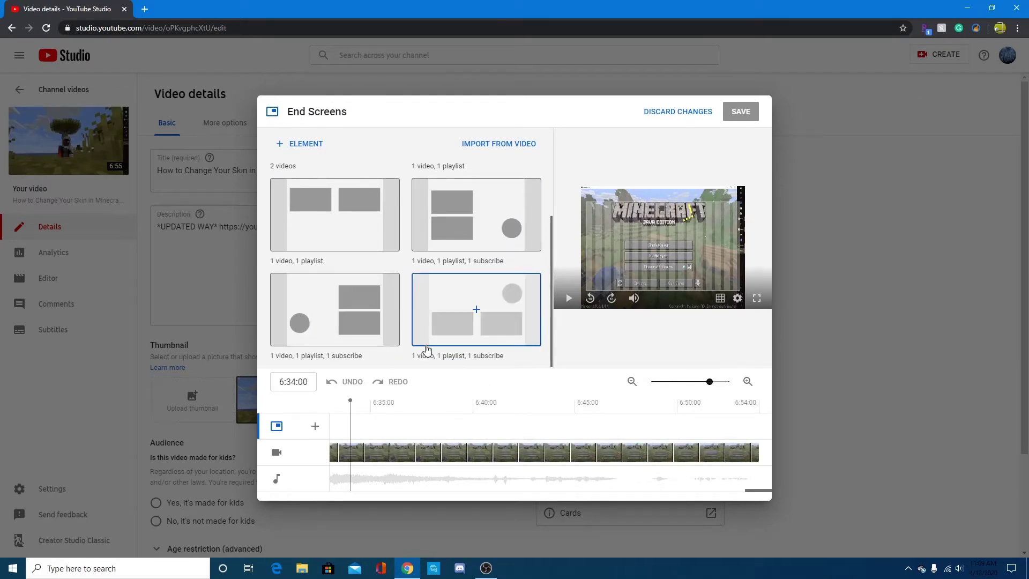
{"action": "left_click", "coordinate": [477, 301]}
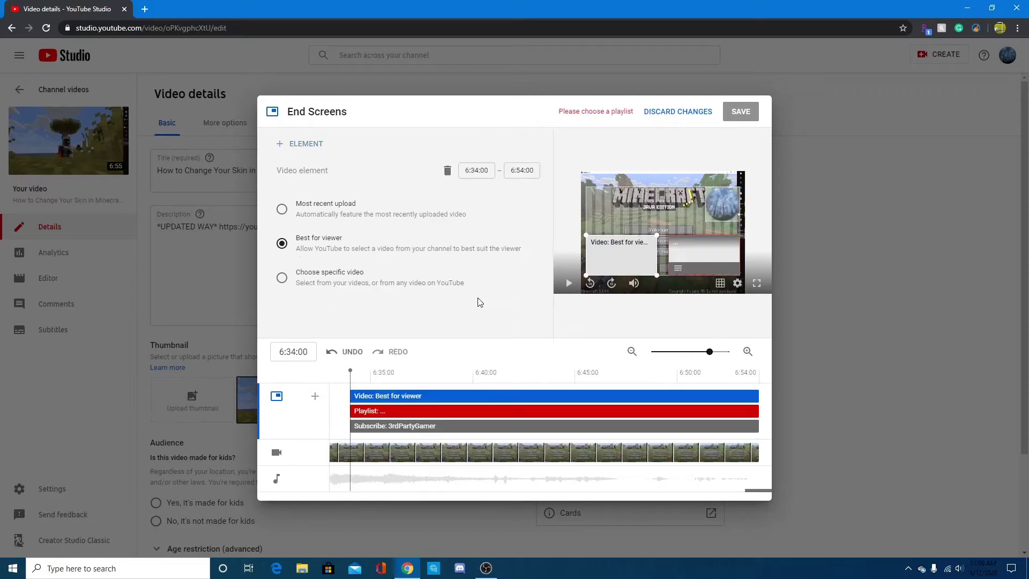
{"action": "left_click_drag", "start_coordinate": [701, 207], "coordinate": [630, 203]}
{"action": "left_click", "coordinate": [606, 272]}
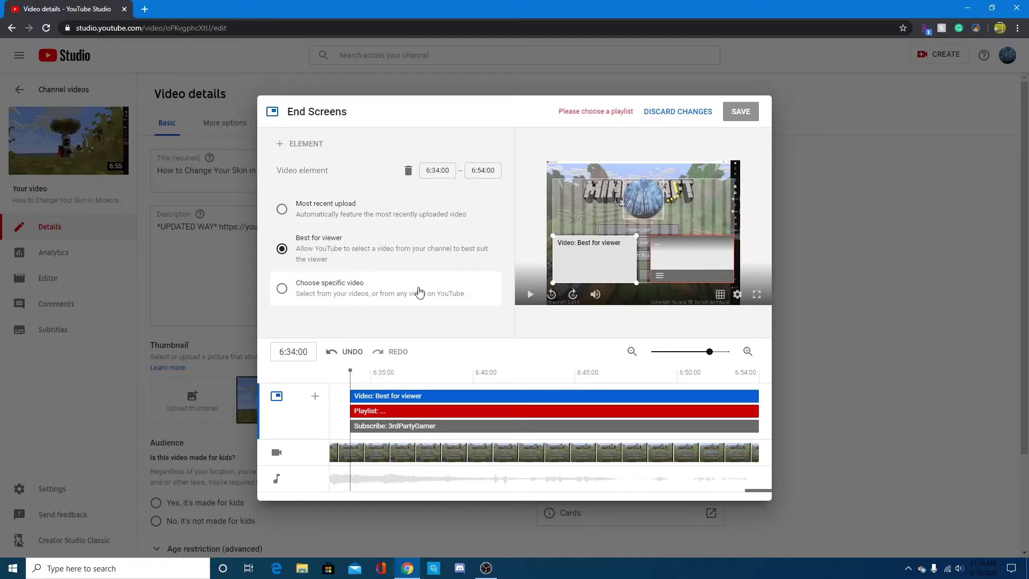
Feature 'How to Change Your Skin in Minecraft Java!!! (updated)' in the video element and delete the playlist element.
{"action": "left_click", "coordinate": [419, 292]}
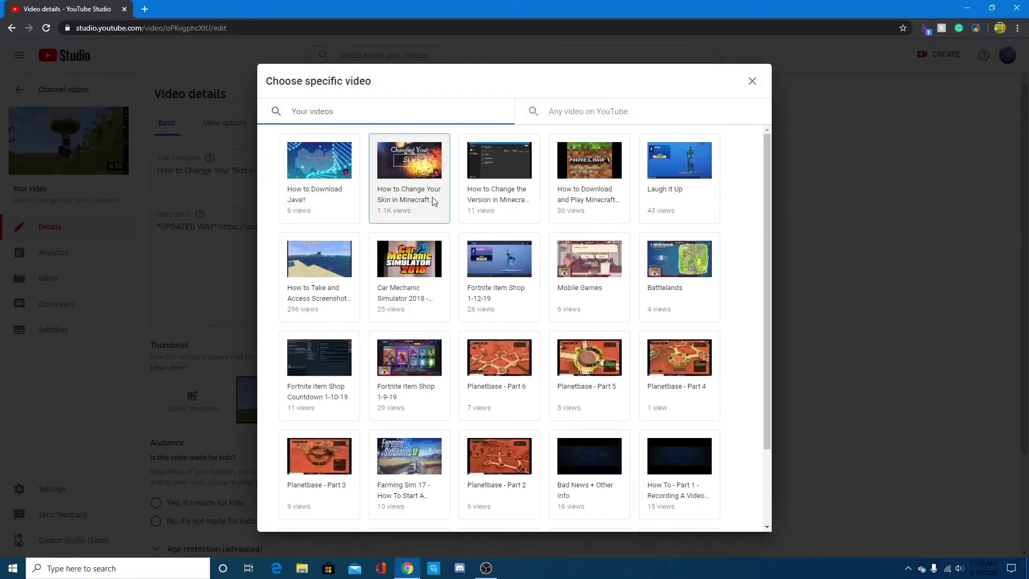
{"action": "left_click", "coordinate": [424, 191]}
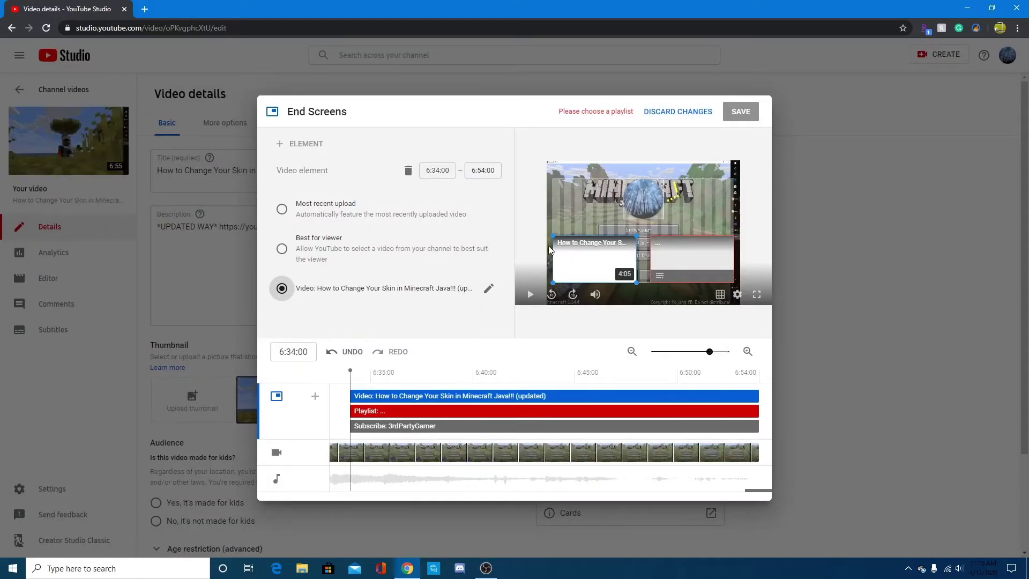
{"action": "left_click", "coordinate": [711, 270]}
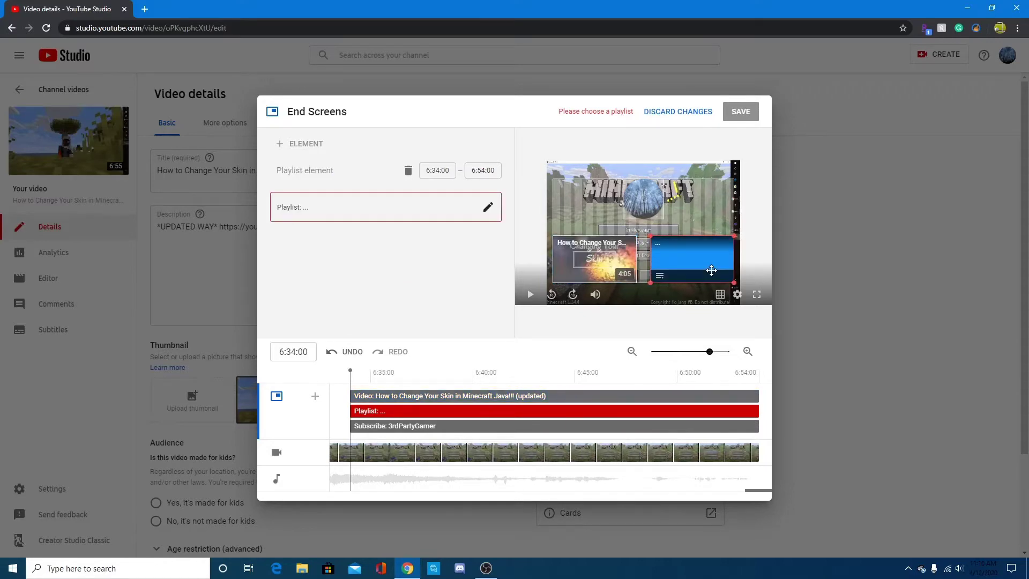
{"action": "left_click", "coordinate": [488, 208]}
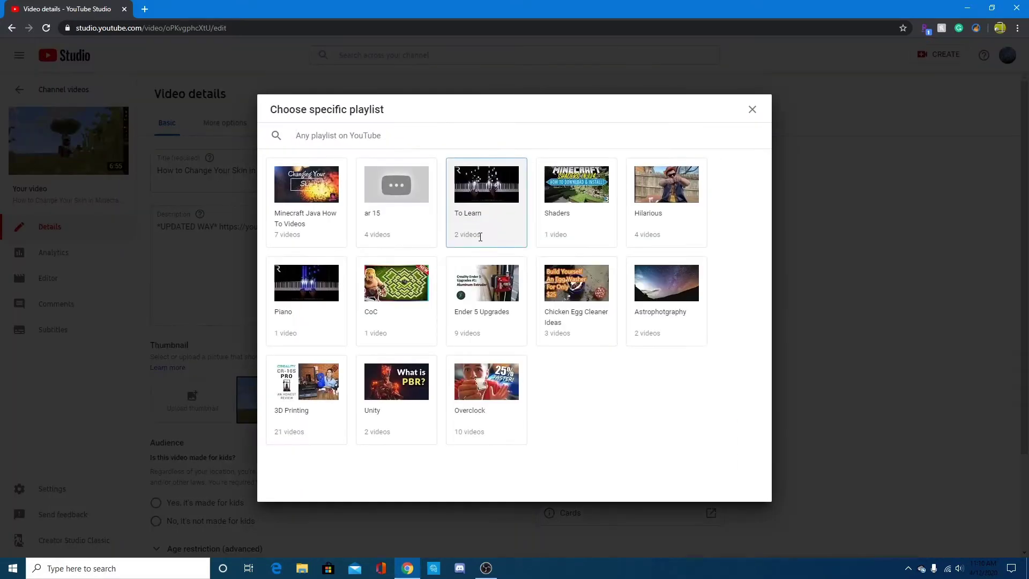
{"action": "left_click", "coordinate": [308, 234]}
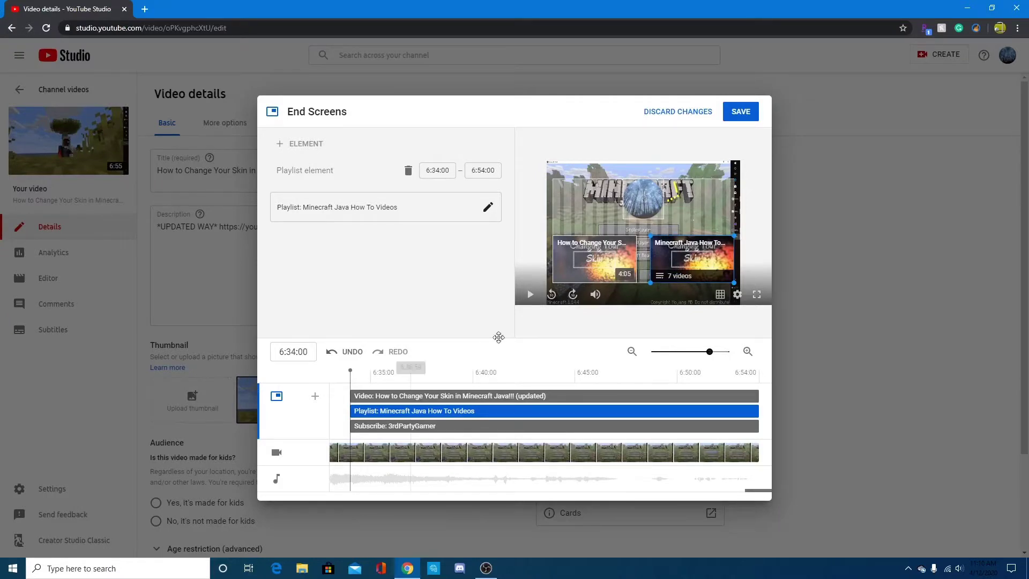
{"action": "left_click", "coordinate": [406, 172]}
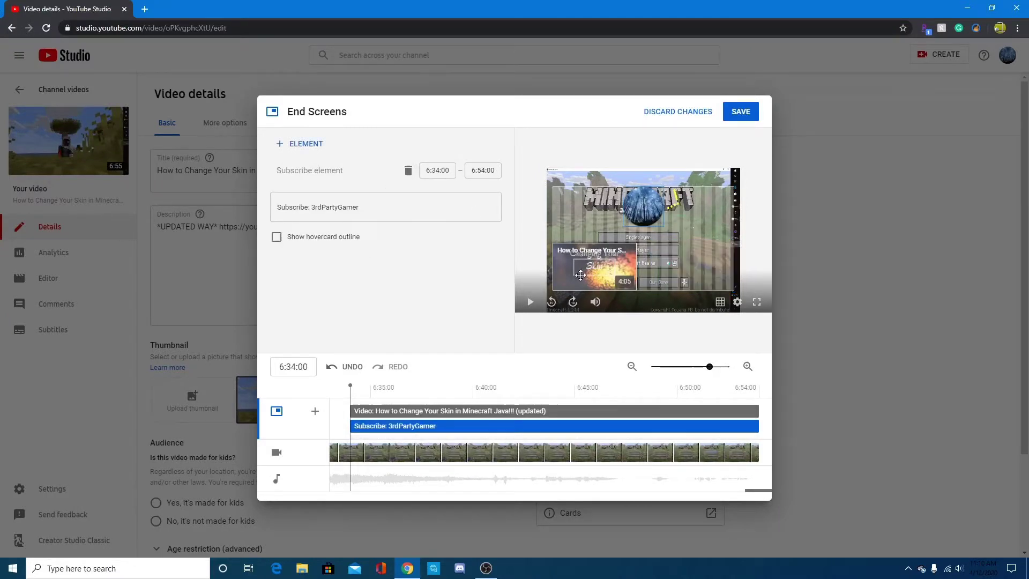
Replace the video and subscribe elements with a new subscribe element placed mid-preview.
{"action": "left_click", "coordinate": [407, 172]}
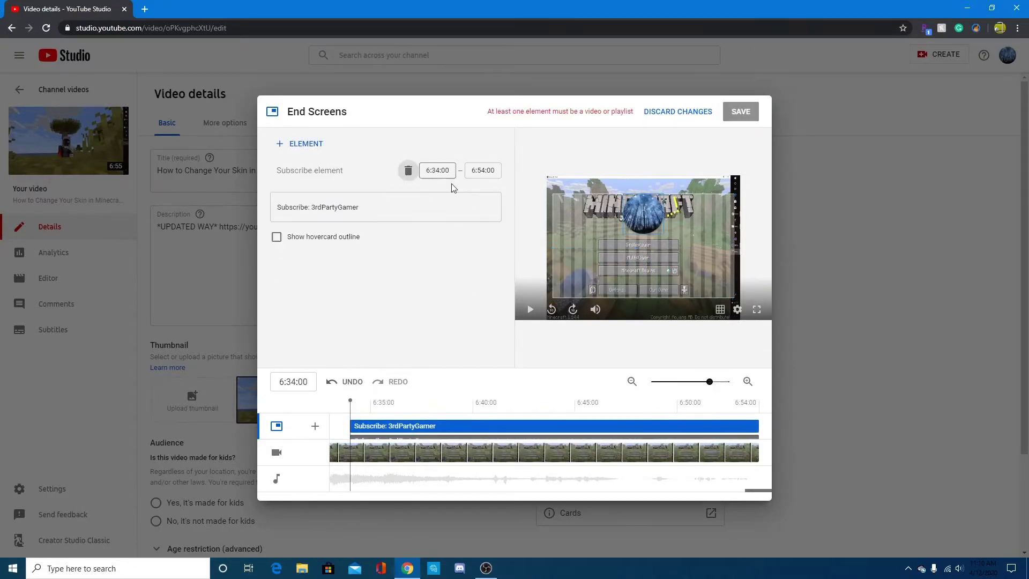
{"action": "left_click", "coordinate": [407, 170]}
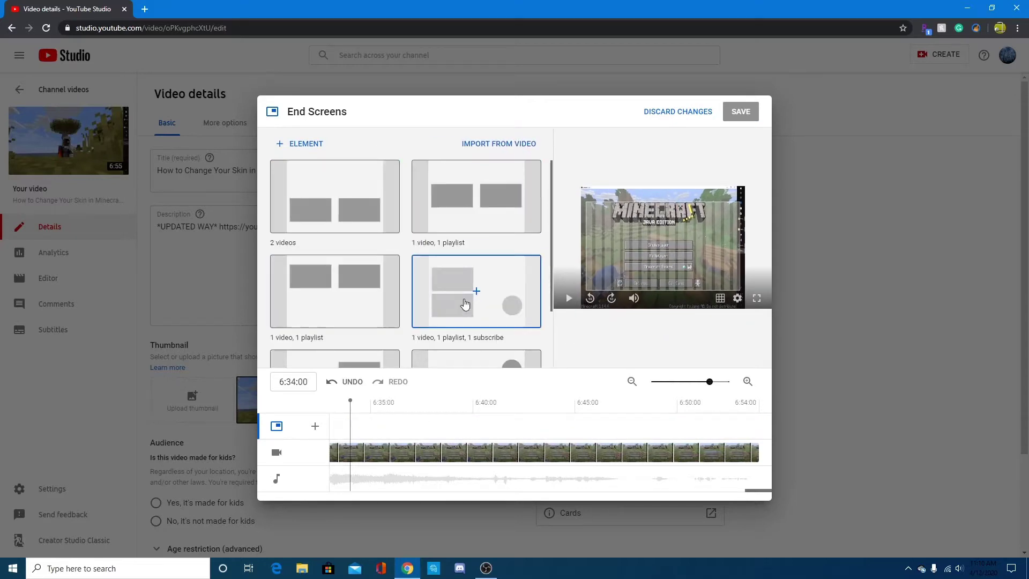
{"action": "scroll", "coordinate": [459, 299], "scroll_direction": "down", "scroll_amount": 2}
{"action": "scroll", "coordinate": [398, 317], "scroll_direction": "up", "scroll_amount": 2}
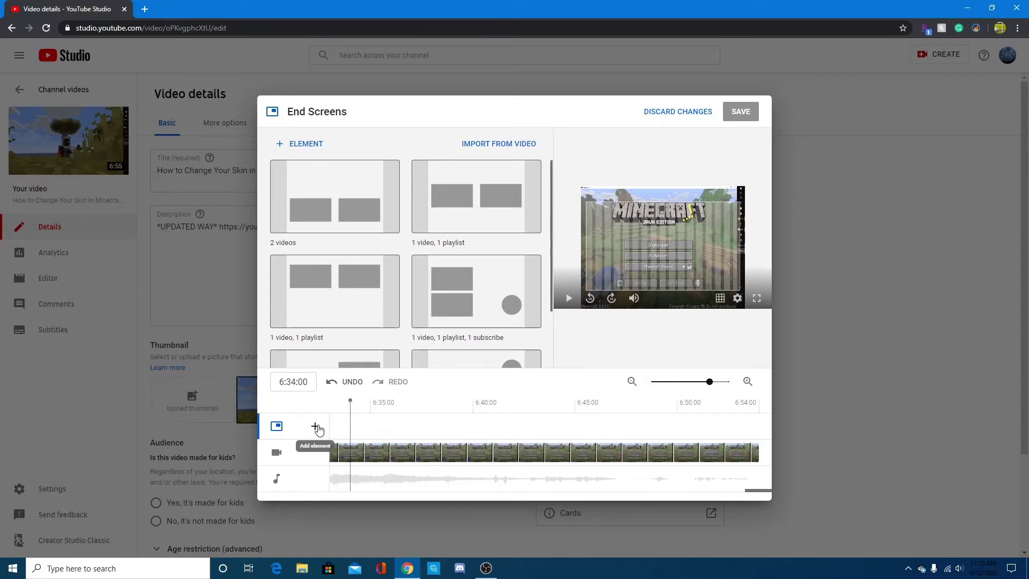
{"action": "left_click", "coordinate": [316, 428]}
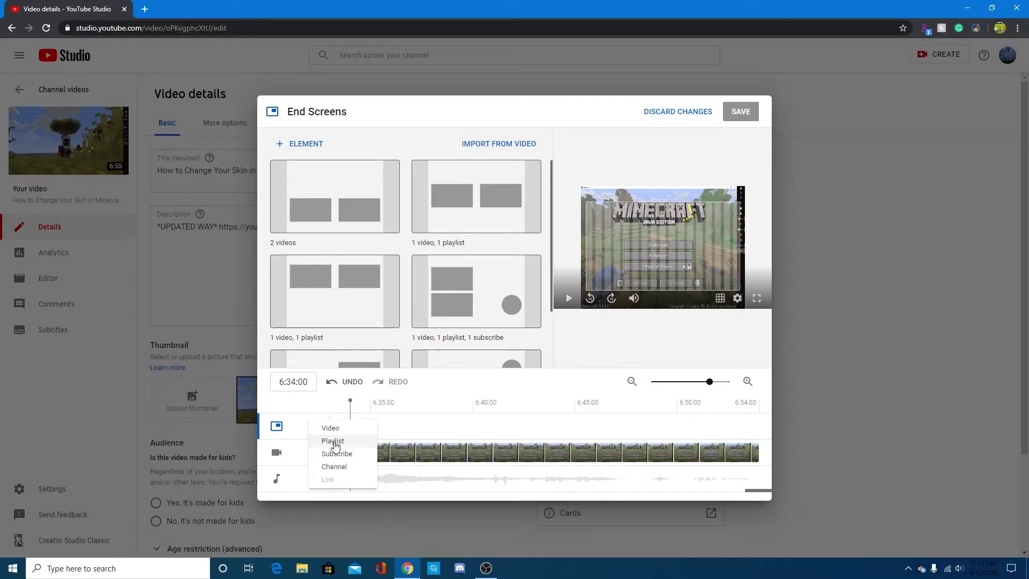
{"action": "left_click", "coordinate": [343, 456]}
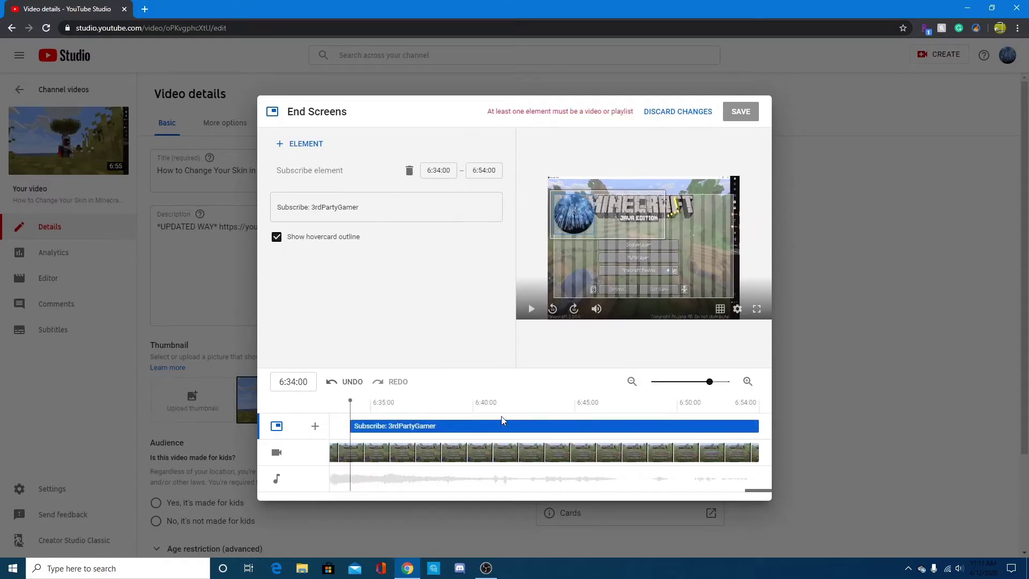
{"action": "left_click_drag", "start_coordinate": [575, 222], "coordinate": [664, 229]}
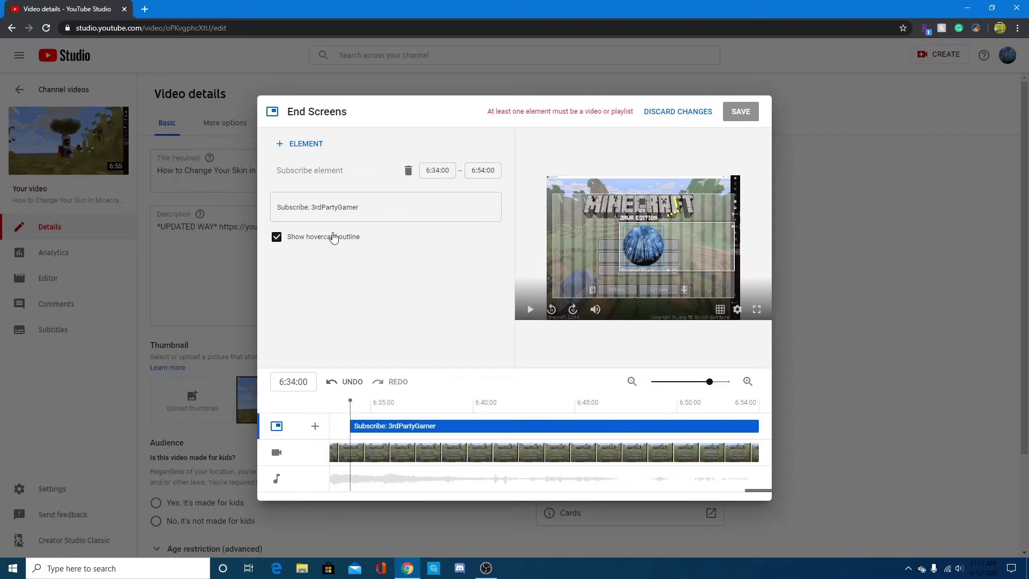
{"action": "left_click", "coordinate": [276, 237]}
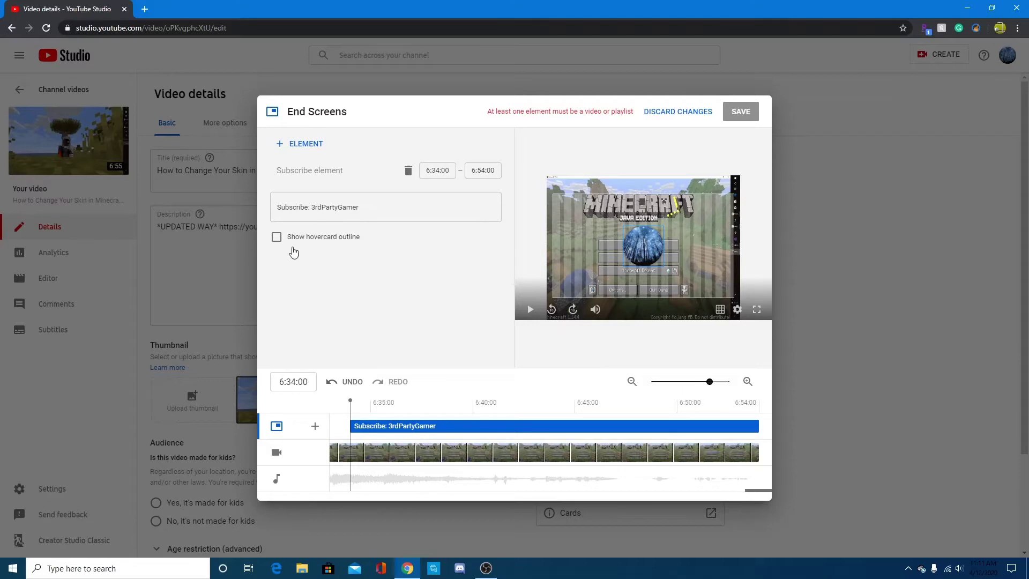
Add a most-recent-upload video element at lower left and move subscribe up to clear the overlap.
{"action": "left_click", "coordinate": [315, 427]}
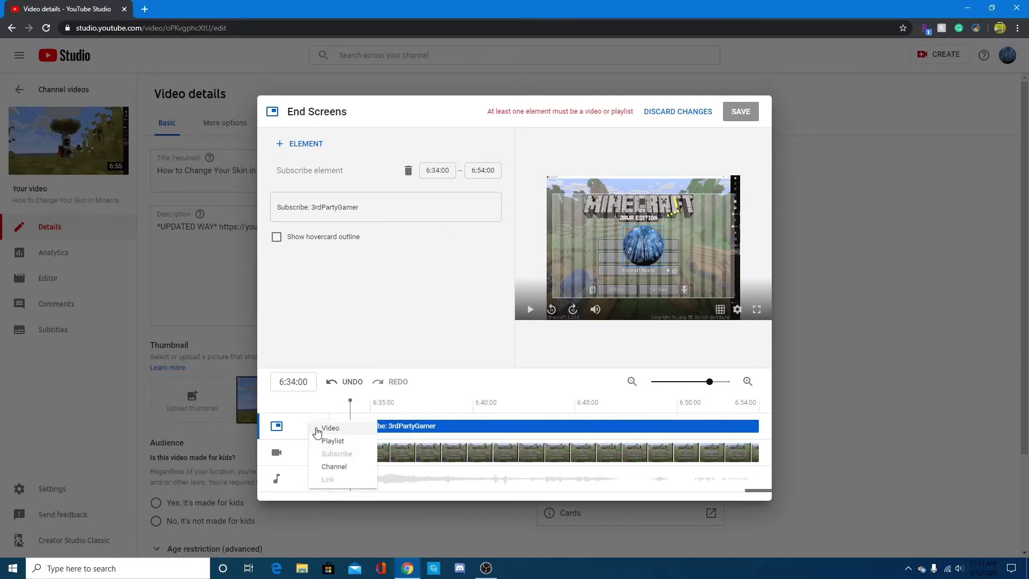
{"action": "left_click", "coordinate": [330, 427]}
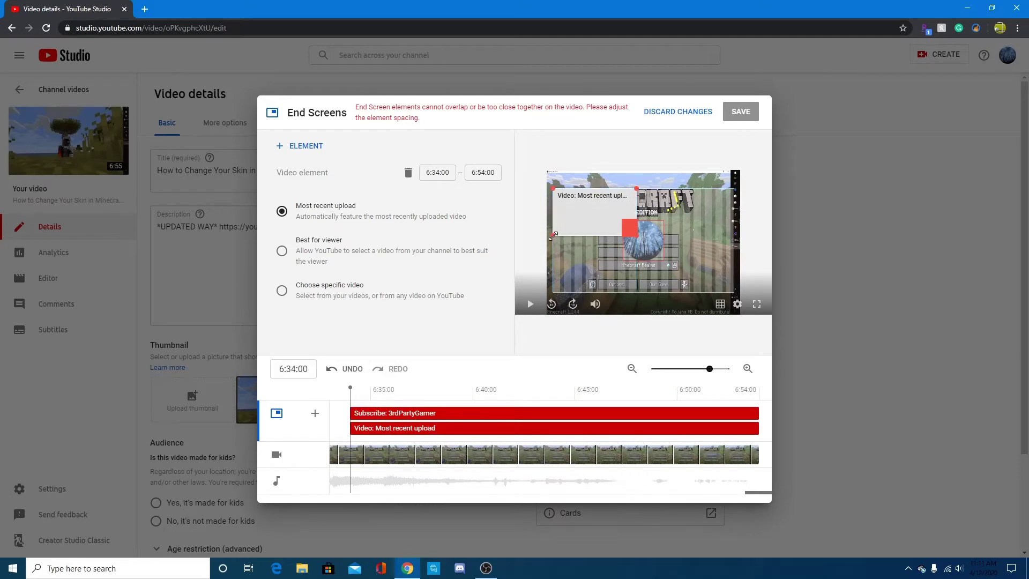
{"action": "left_click_drag", "start_coordinate": [612, 226], "coordinate": [637, 287]}
{"action": "left_click_drag", "start_coordinate": [659, 234], "coordinate": [659, 207]}
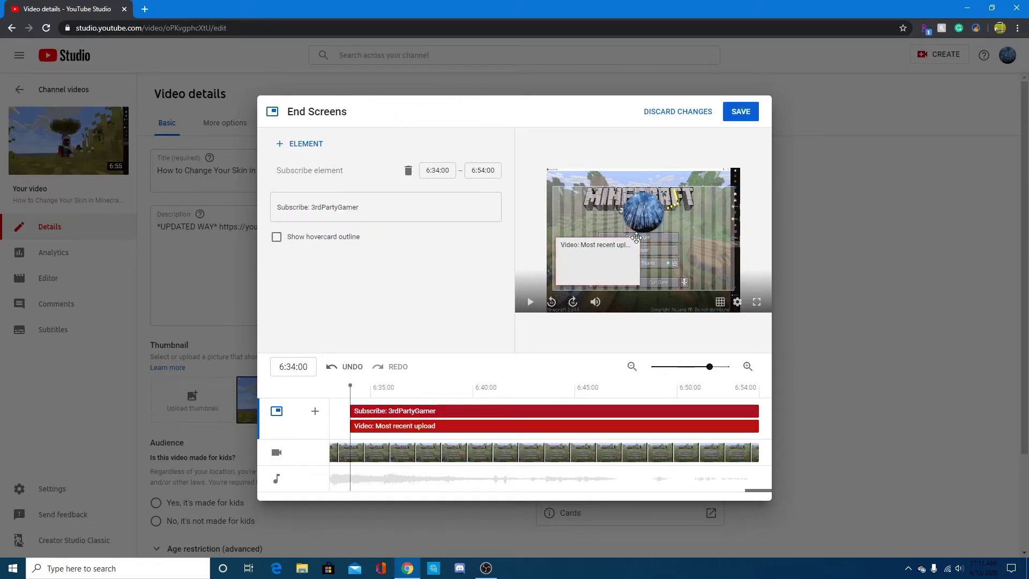
{"action": "left_click_drag", "start_coordinate": [605, 268], "coordinate": [603, 272]}
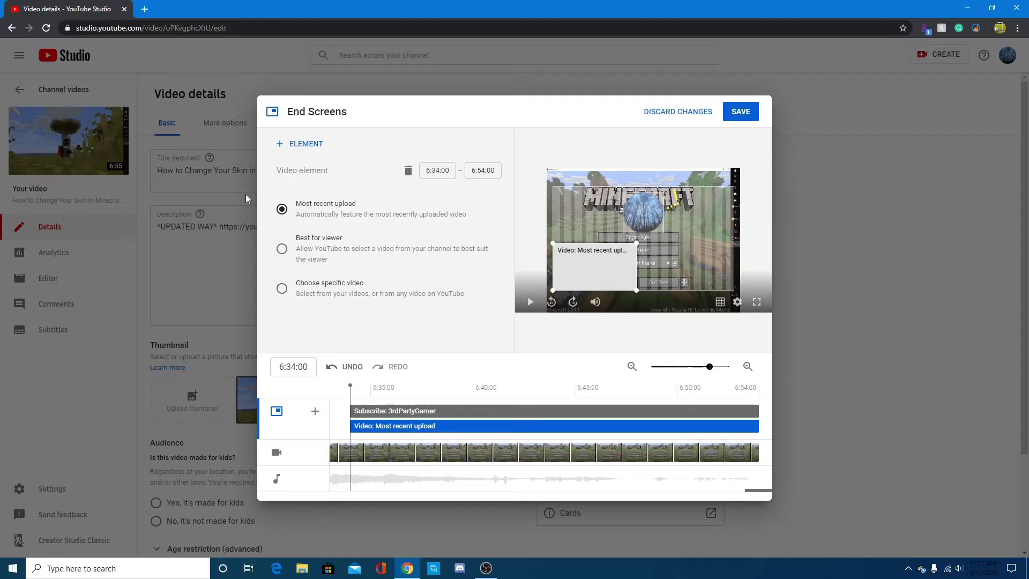
Feature the skin video, add the 'Minecraft Java How To Videos' playlist, and shift subscribe slightly left.
{"action": "left_click", "coordinate": [455, 284]}
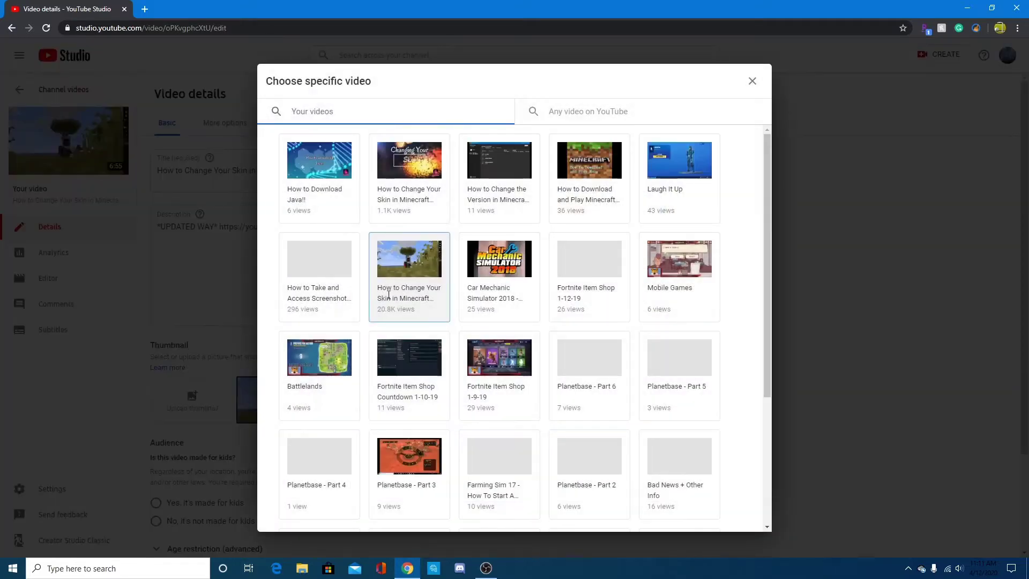
{"action": "left_click", "coordinate": [411, 191]}
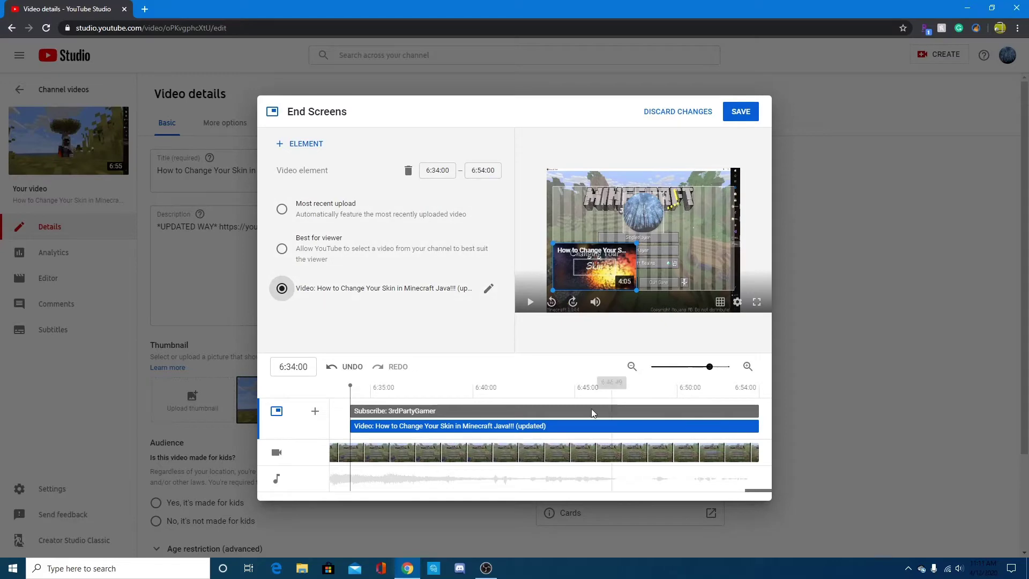
{"action": "left_click", "coordinate": [315, 411]}
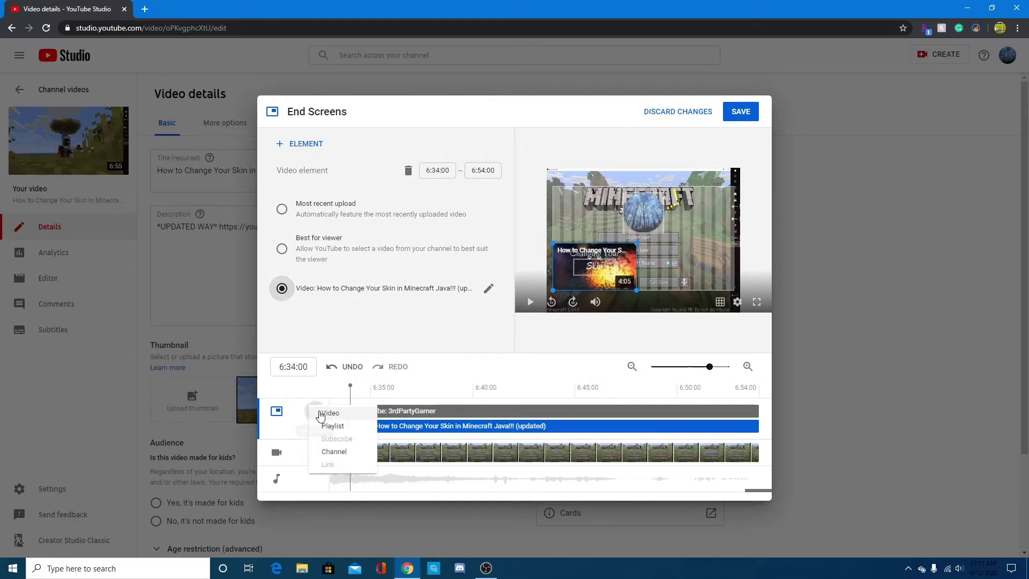
{"action": "left_click", "coordinate": [342, 427]}
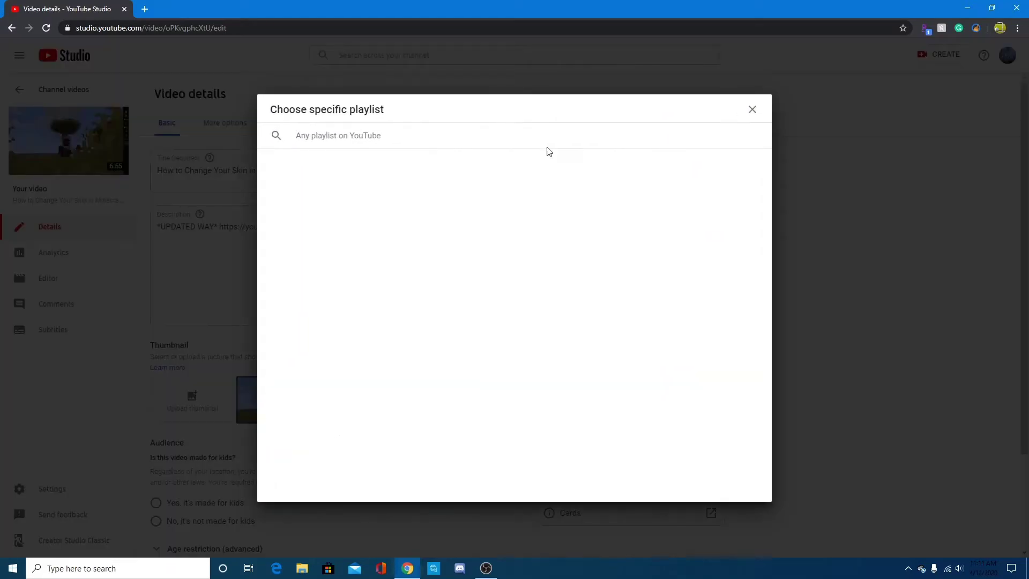
{"action": "left_click", "coordinate": [316, 193]}
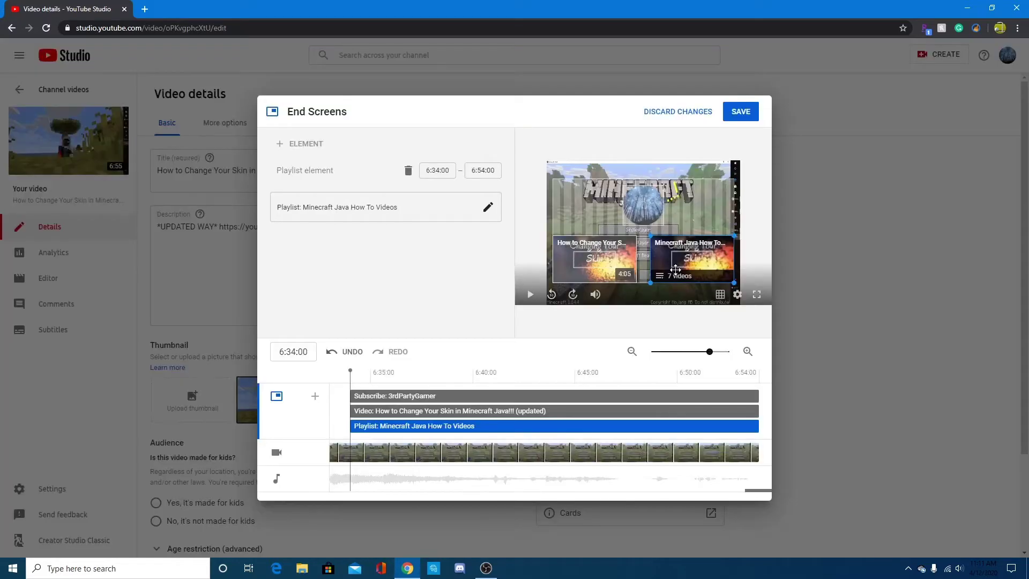
{"action": "left_click", "coordinate": [643, 203]}
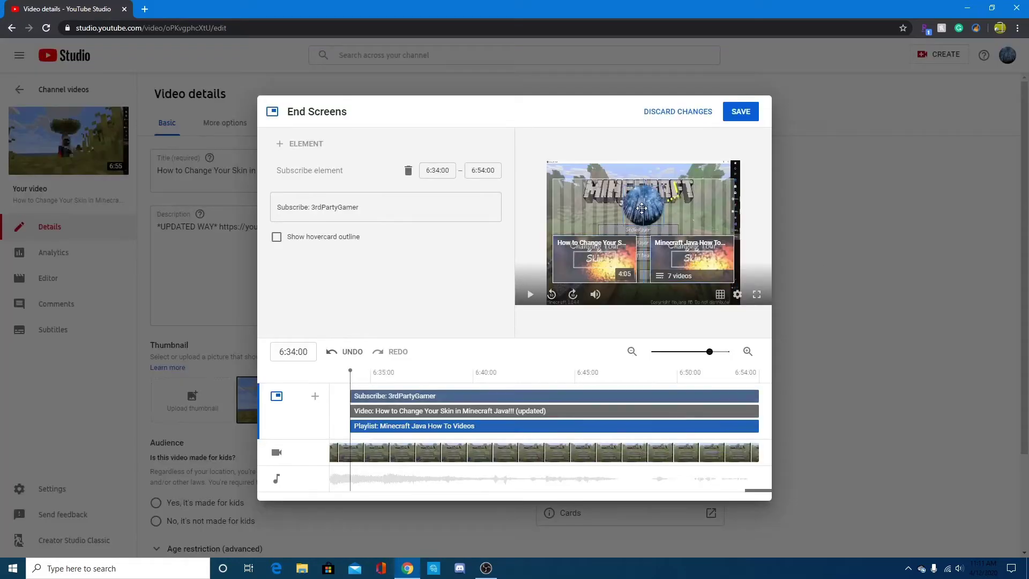
{"action": "left_click_drag", "start_coordinate": [643, 203], "coordinate": [599, 204]}
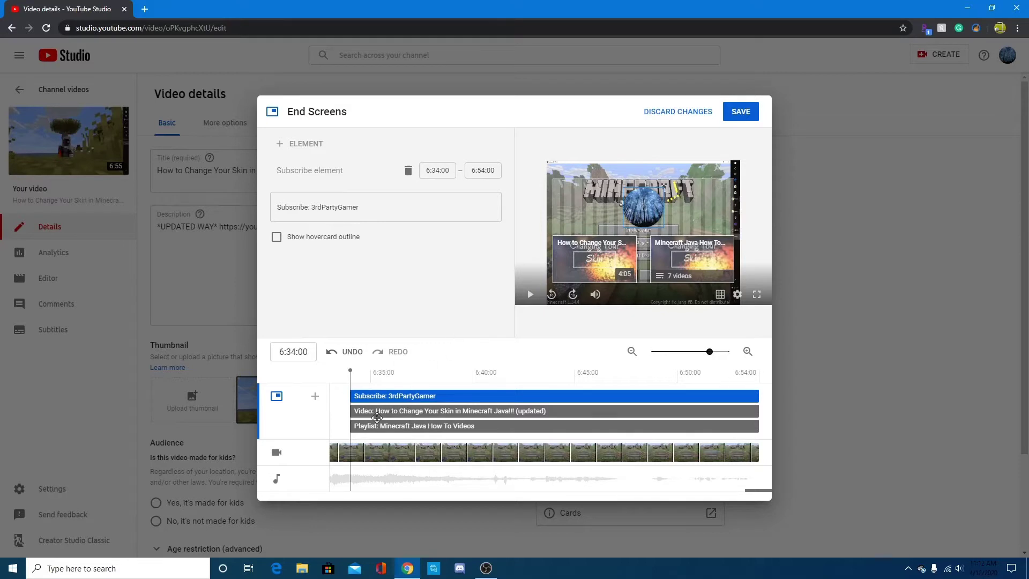
Drag the subscribe, video and playlist timeline bars to start around 6:47:46, ending at 6:54:00.
{"action": "left_click_drag", "start_coordinate": [350, 411], "coordinate": [658, 411]}
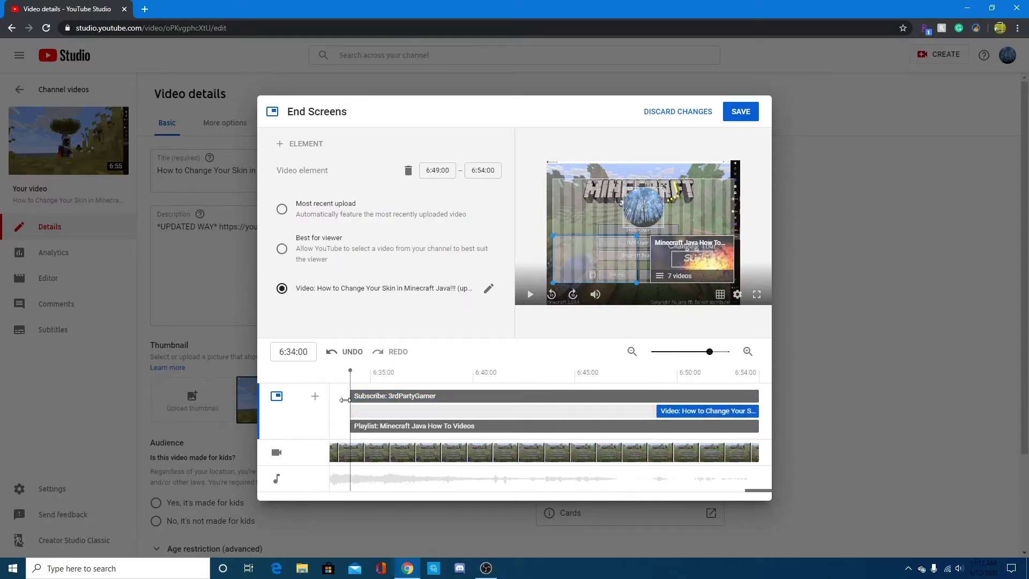
{"action": "left_click_drag", "start_coordinate": [351, 397], "coordinate": [657, 397]}
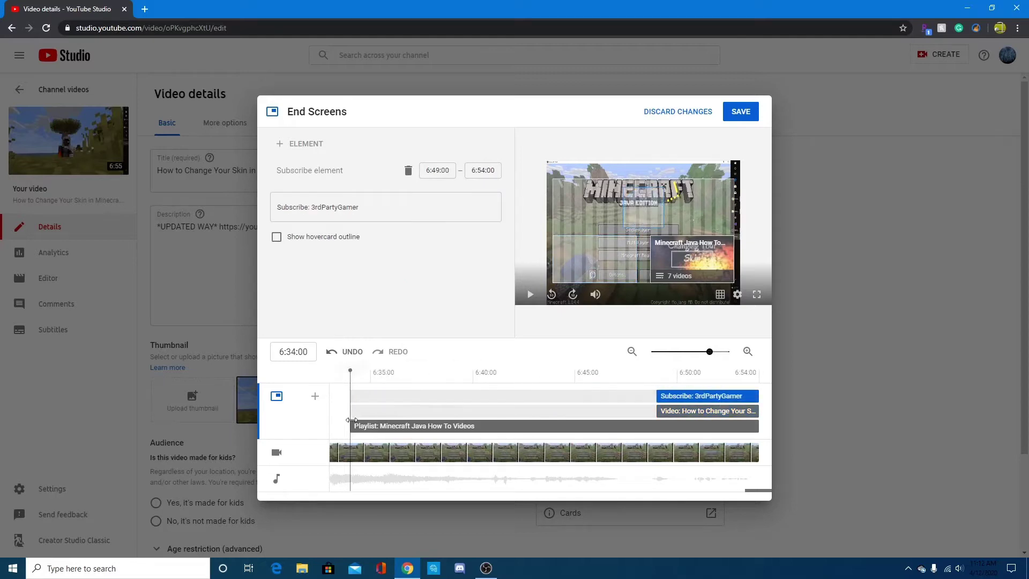
{"action": "left_click", "coordinate": [376, 427]}
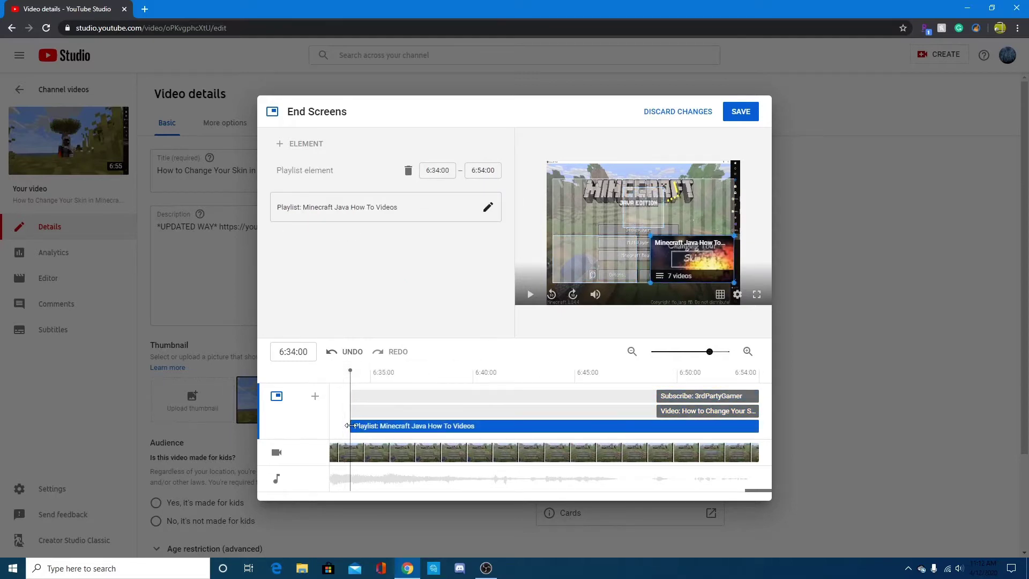
{"action": "left_click_drag", "start_coordinate": [351, 426], "coordinate": [665, 425]}
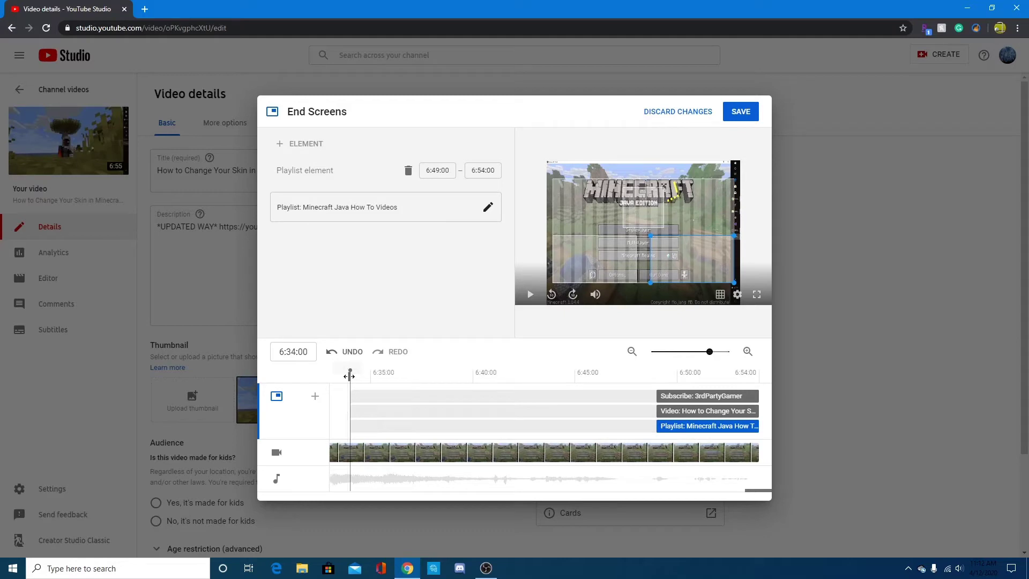
{"action": "left_click_drag", "start_coordinate": [349, 375], "coordinate": [642, 395]}
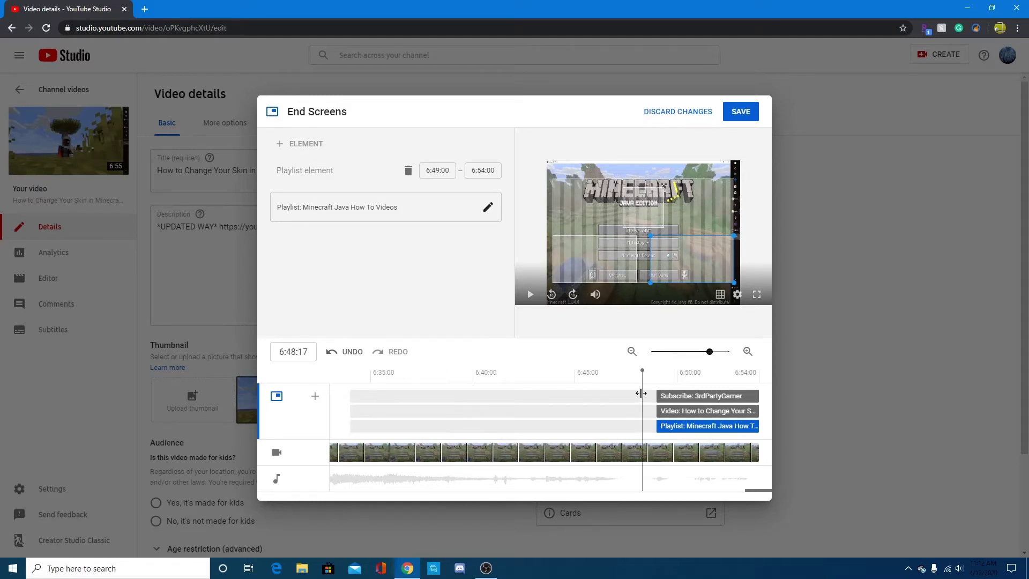
{"action": "mouse_move", "coordinate": [710, 351]}
{"action": "left_mouse_down"}
{"action": "mouse_move", "coordinate": [728, 353]}
{"action": "mouse_move", "coordinate": [692, 358]}
{"action": "left_mouse_up"}
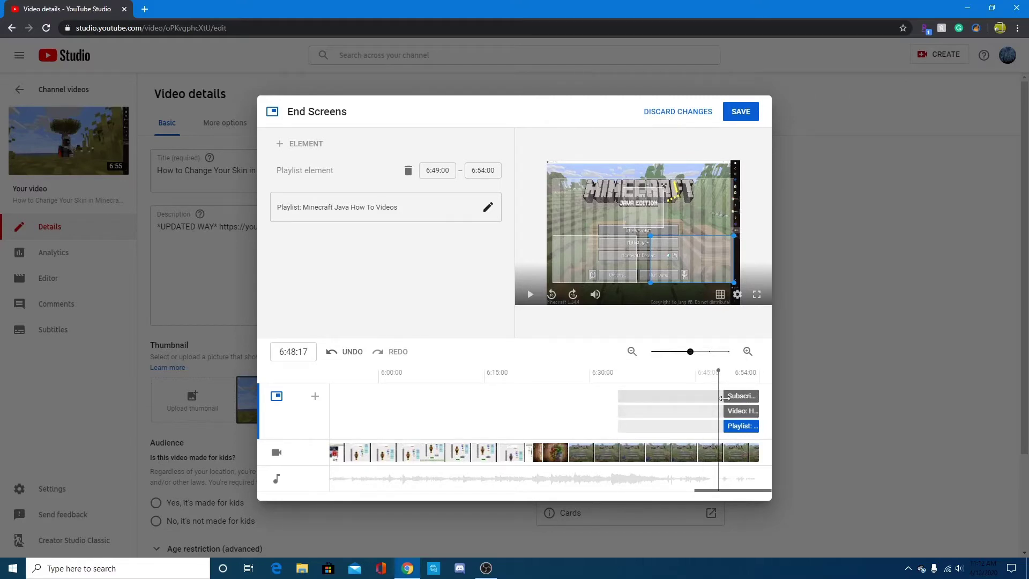
{"action": "left_click_drag", "start_coordinate": [724, 398], "coordinate": [717, 388]}
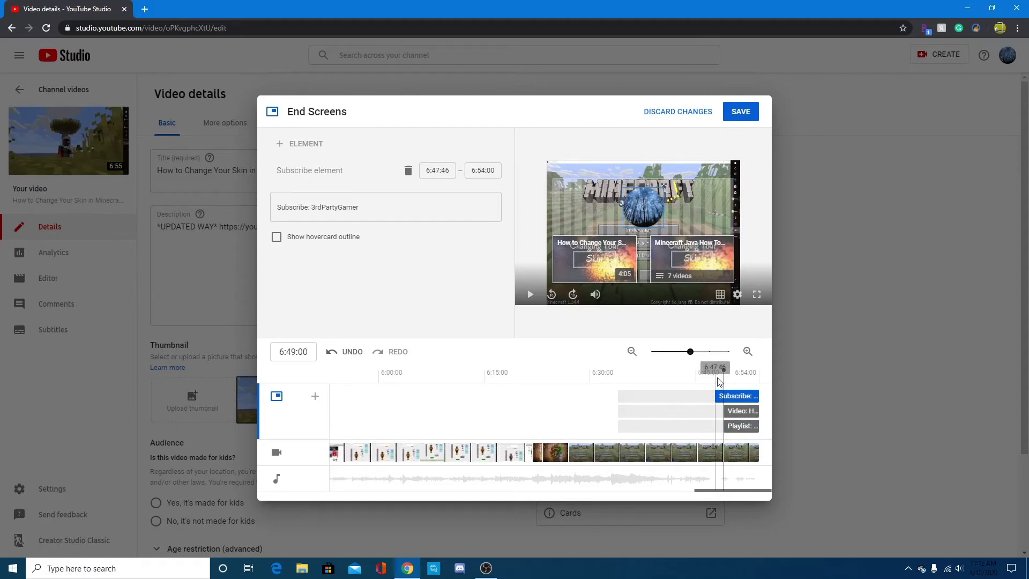
{"action": "left_click_drag", "start_coordinate": [723, 415], "coordinate": [714, 426]}
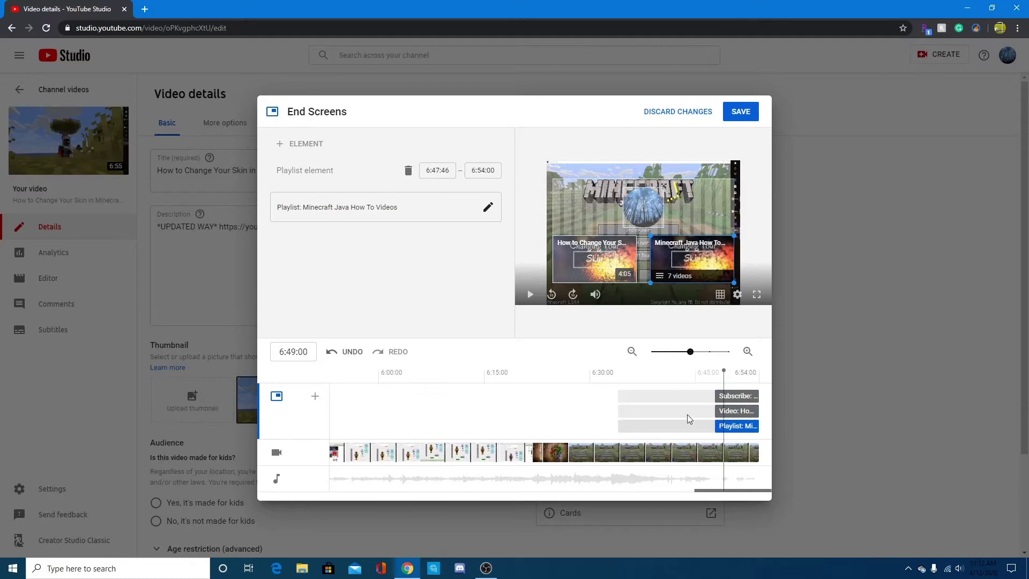
Save the end screen, then bring up the card types in the video's cards editor.
{"action": "left_click", "coordinate": [742, 112]}
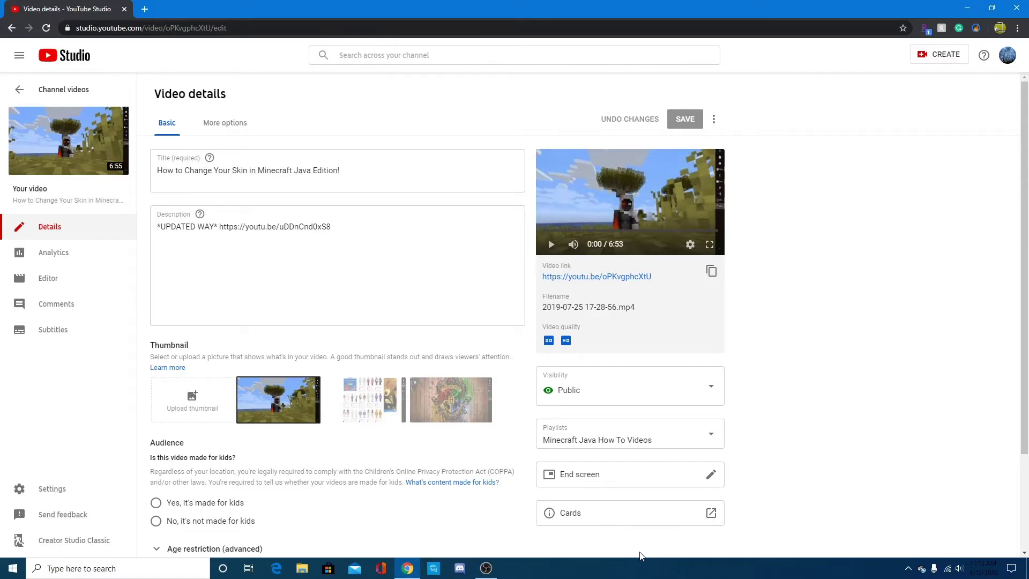
{"action": "left_click", "coordinate": [646, 513]}
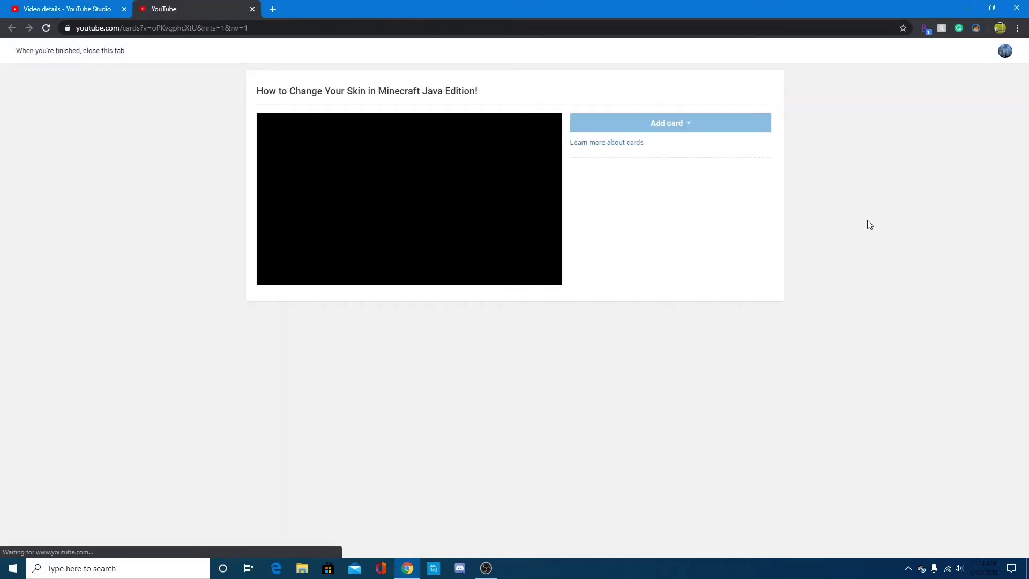
{"action": "left_click", "coordinate": [686, 131]}
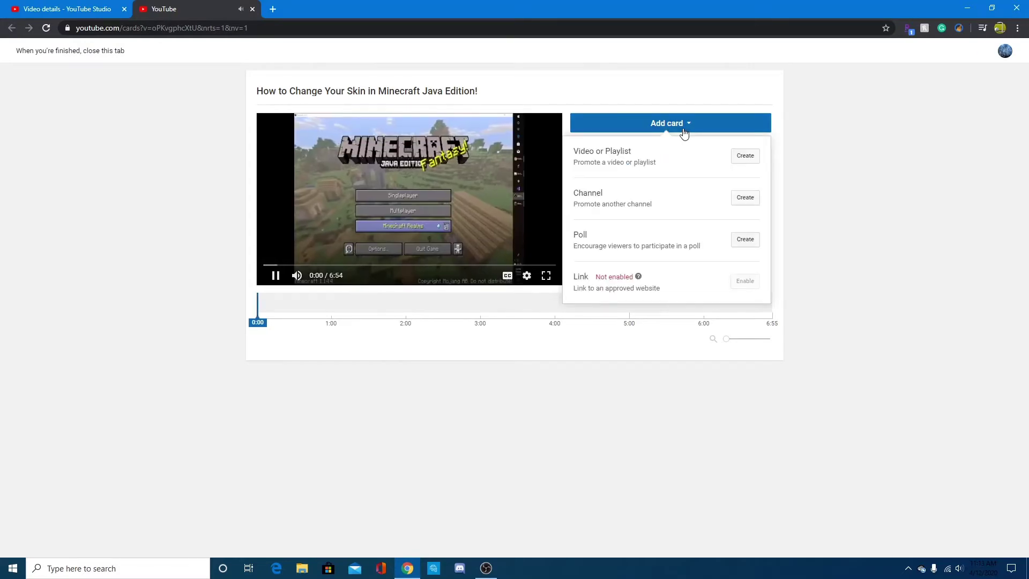
{"action": "left_click", "coordinate": [276, 275]}
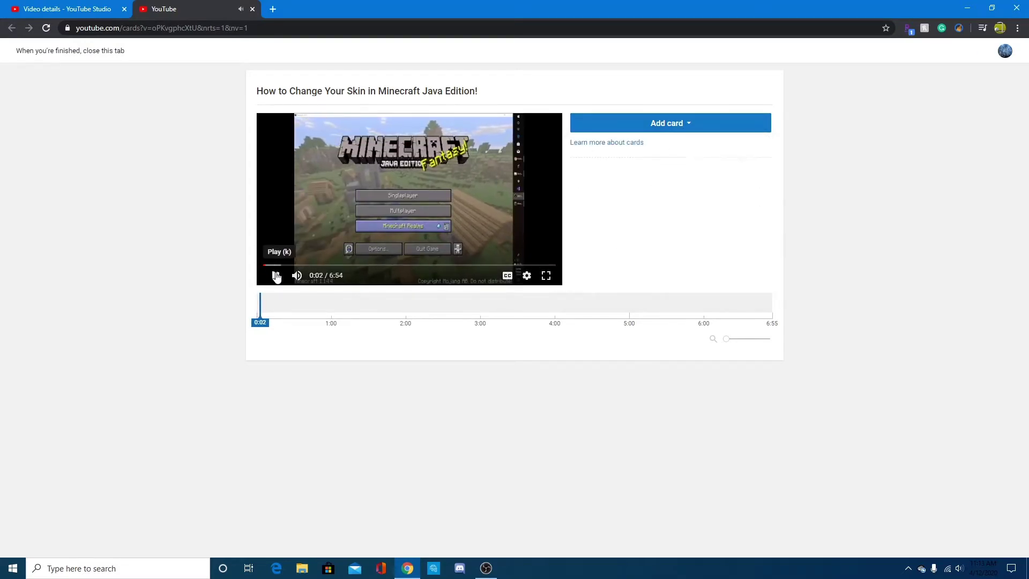
{"action": "left_click", "coordinate": [711, 131]}
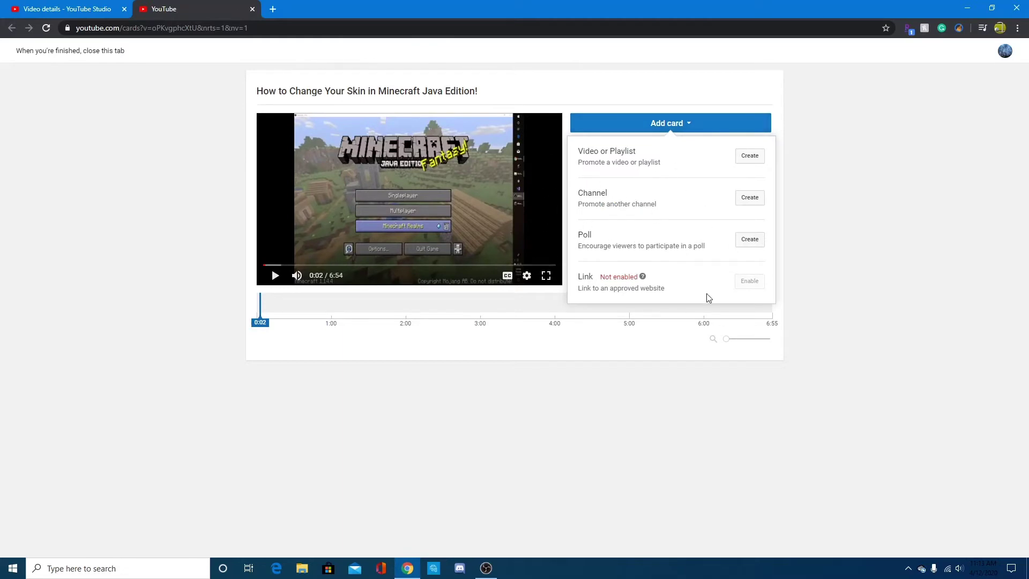
Create a video card for the skin-changing Minecraft Java video, timed to appear at 0:35.
{"action": "left_click", "coordinate": [742, 157]}
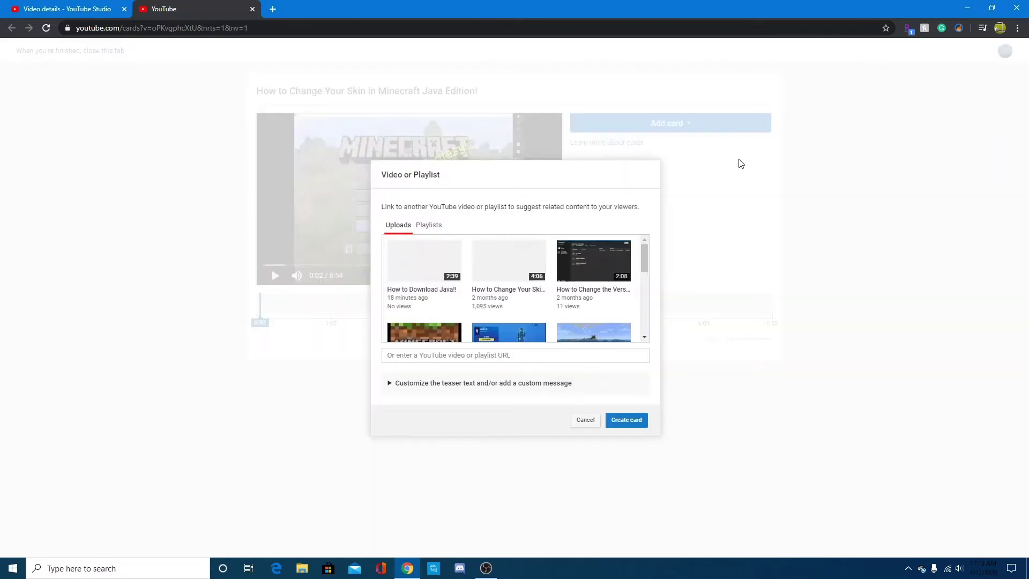
{"action": "left_click", "coordinate": [487, 294]}
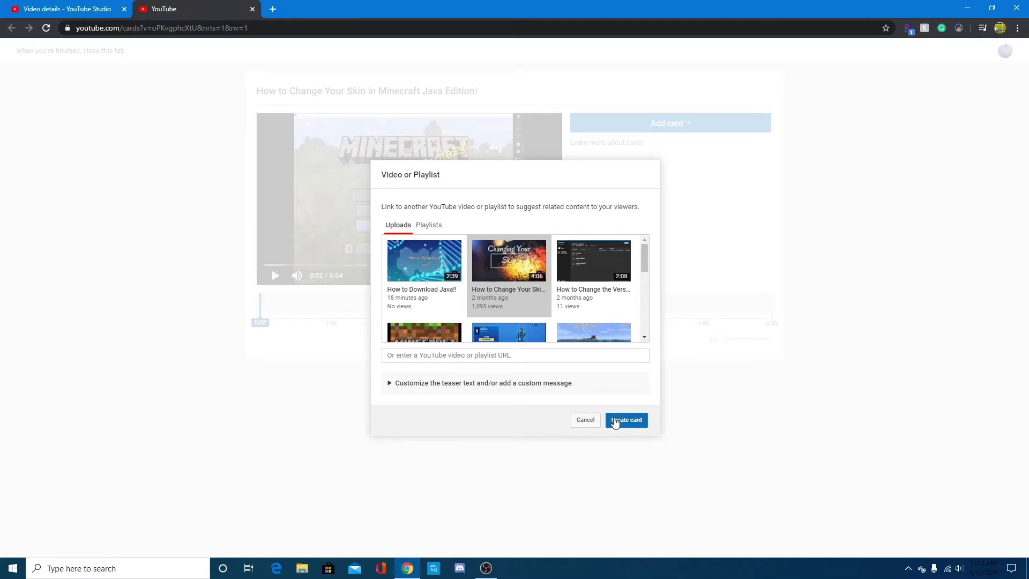
{"action": "left_click", "coordinate": [615, 420]}
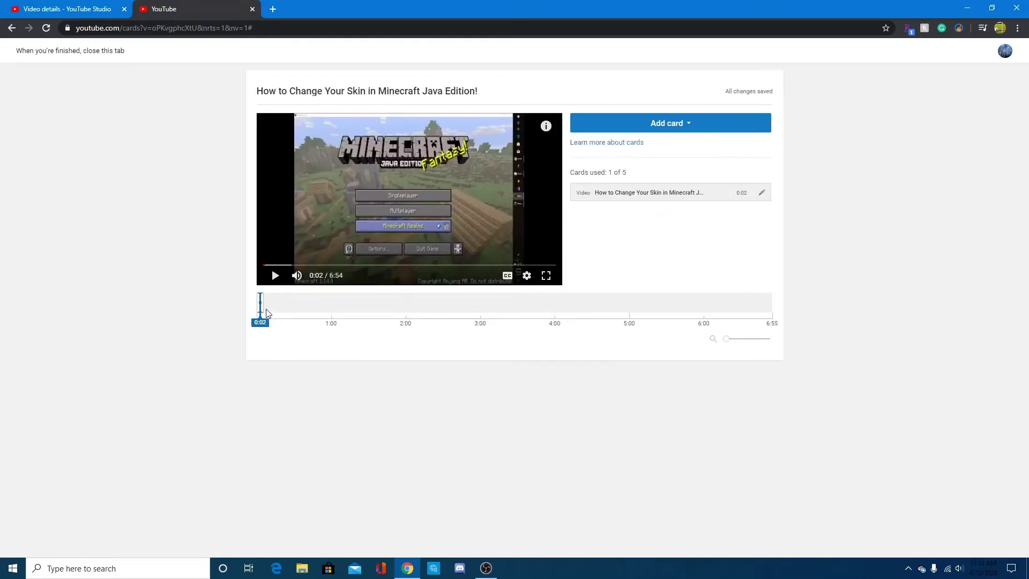
{"action": "mouse_move", "coordinate": [260, 303]}
{"action": "left_mouse_down"}
{"action": "mouse_move", "coordinate": [310, 310]}
{"action": "mouse_move", "coordinate": [287, 311]}
{"action": "mouse_move", "coordinate": [300, 306]}
{"action": "left_mouse_up"}
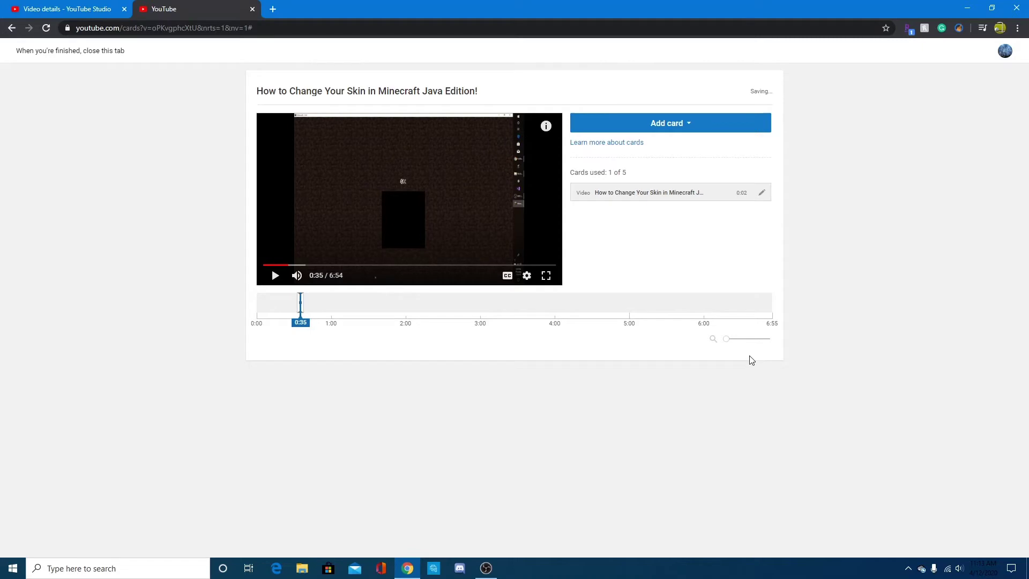
{"action": "left_click_drag", "start_coordinate": [726, 339], "coordinate": [757, 338]}
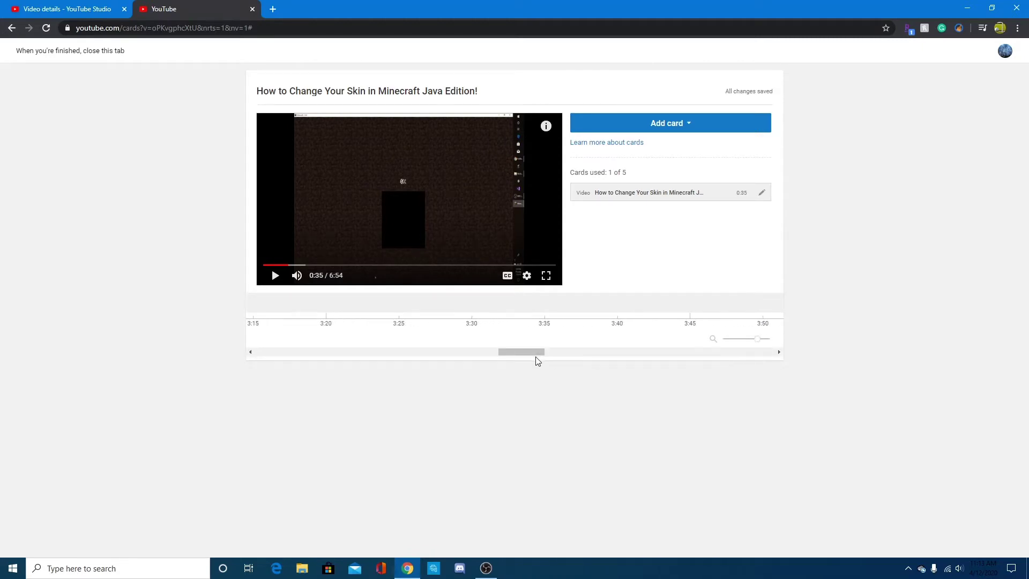
{"action": "left_click_drag", "start_coordinate": [535, 356], "coordinate": [317, 362]}
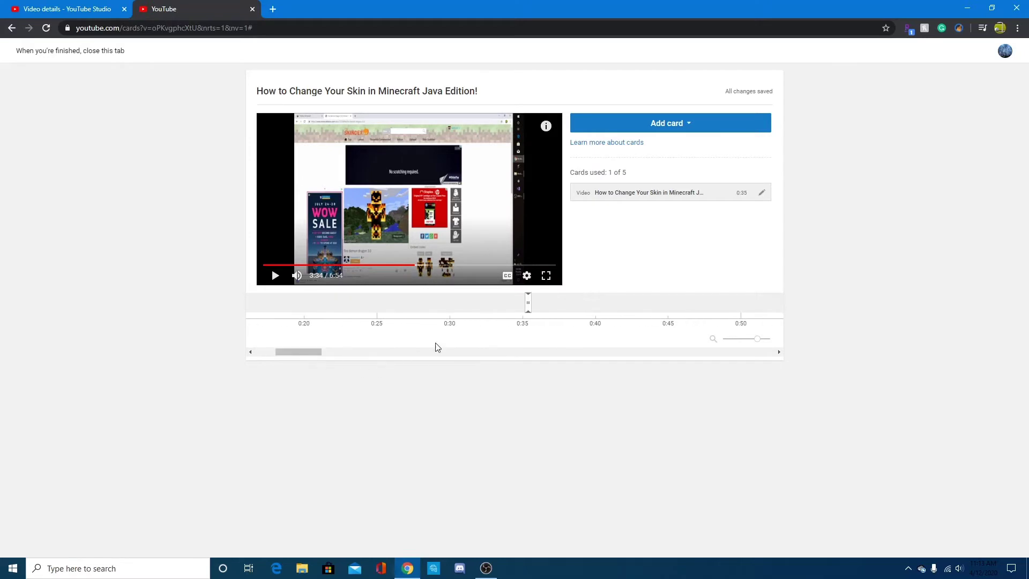